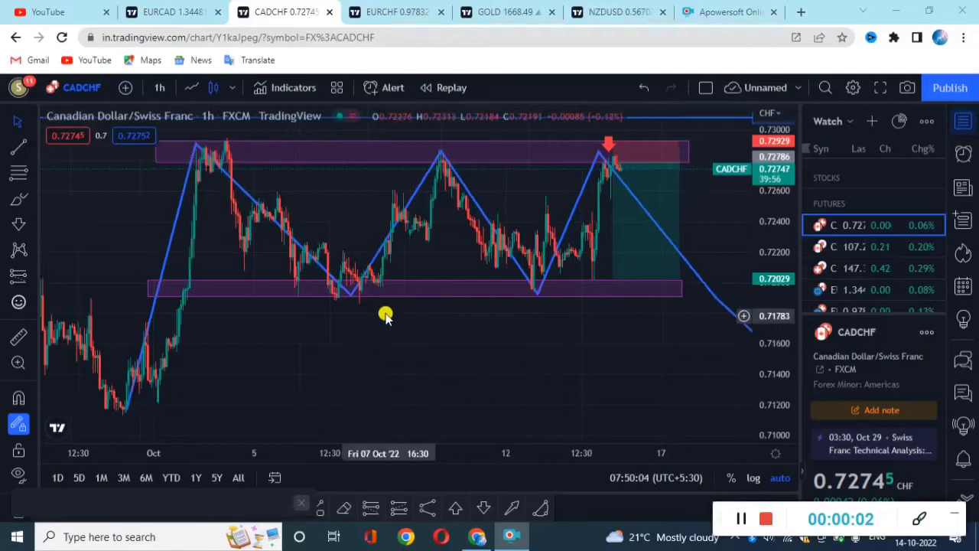
Zoom and pan the chart, then briefly check the Gold and NZDUSD charts.
scroll(325, 279, down, 3)
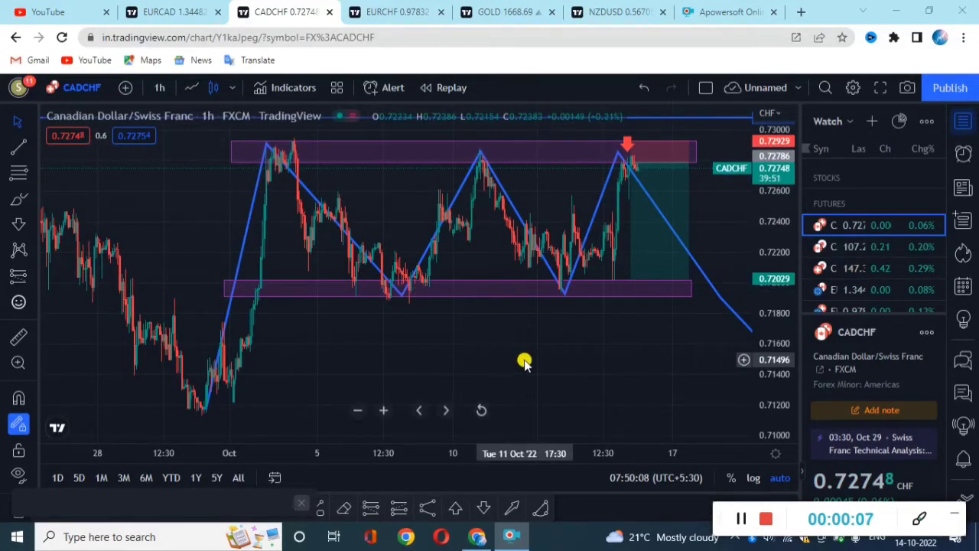
scroll(521, 361, up, 1)
scroll(562, 372, down, 2)
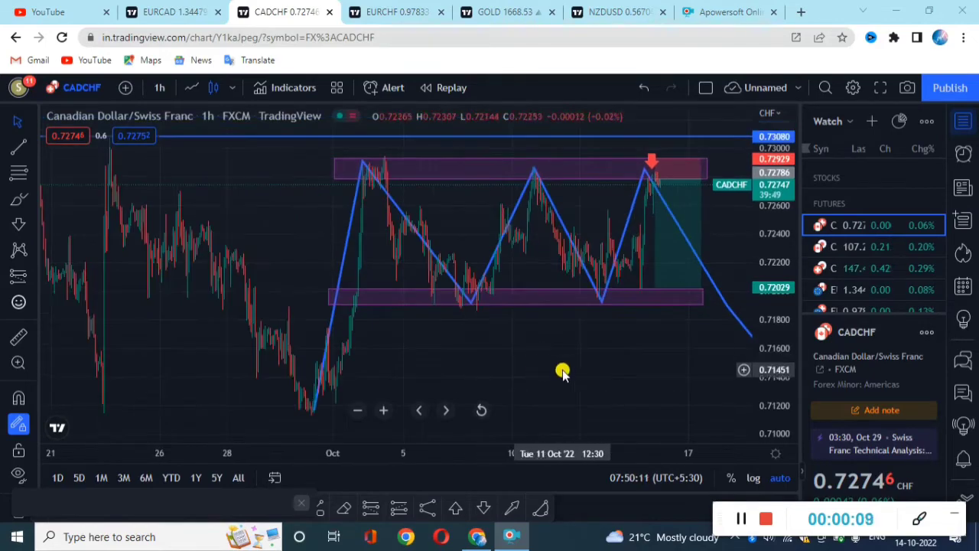
scroll(556, 350, up, 1)
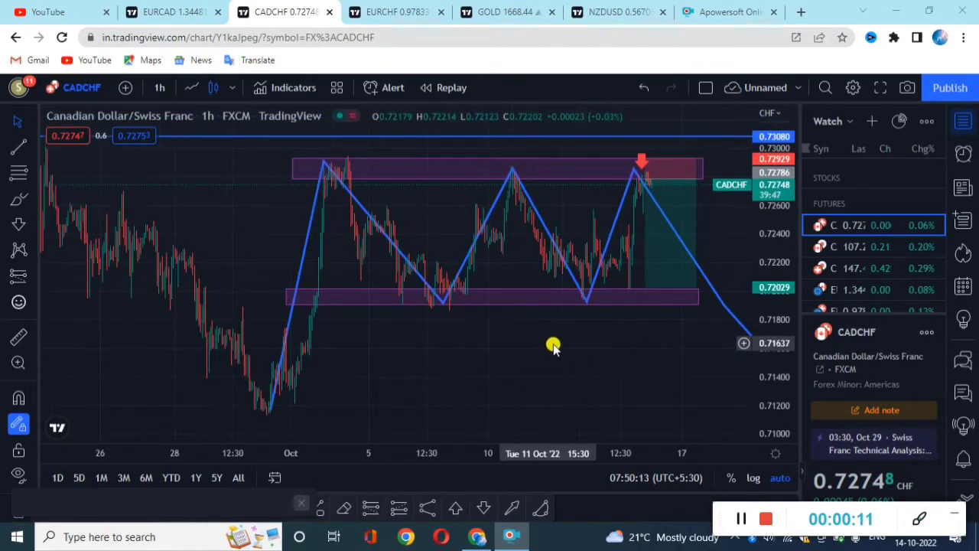
drag(582, 362, 459, 436)
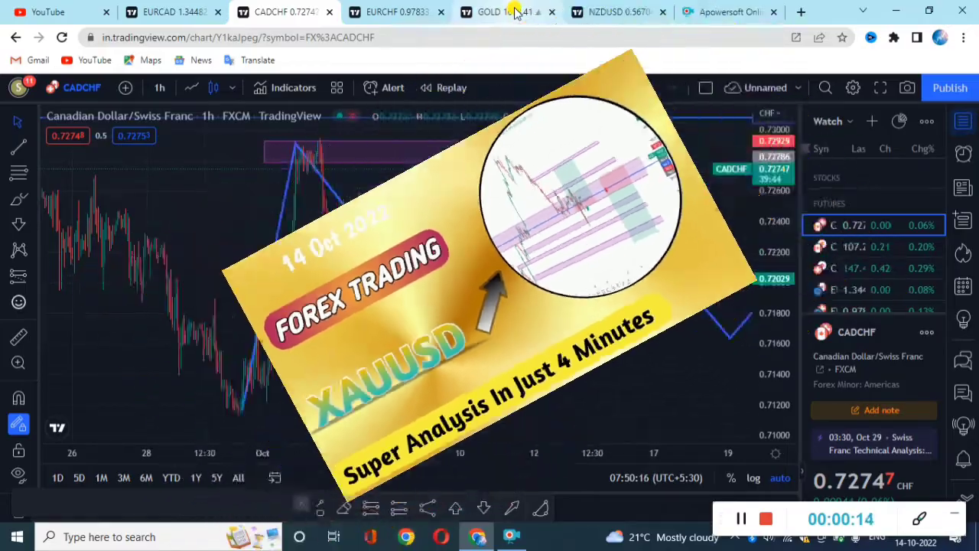
click(516, 12)
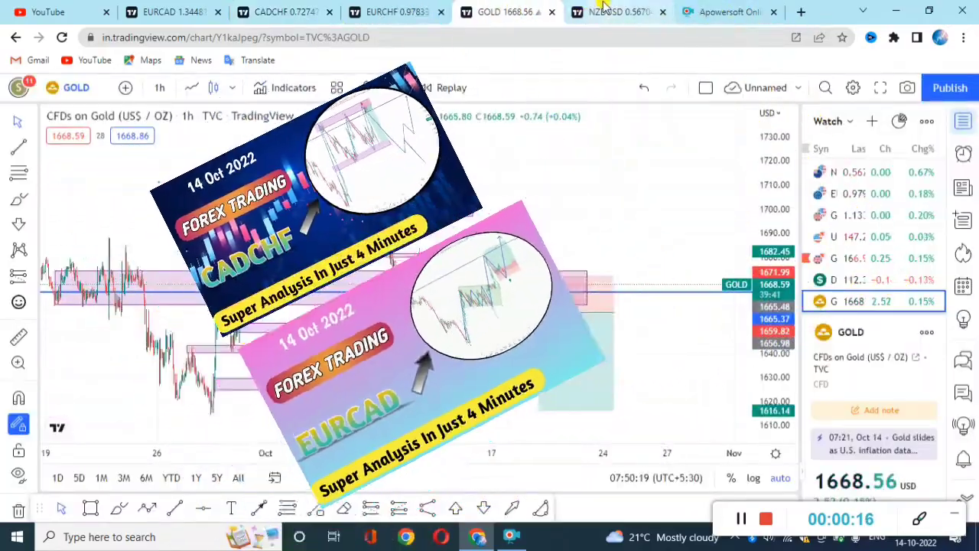
click(608, 11)
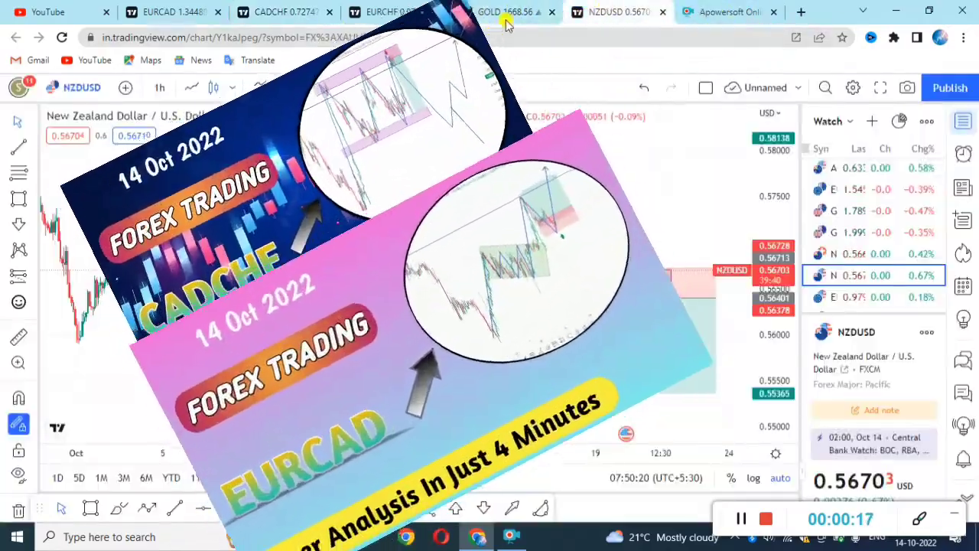
click(507, 12)
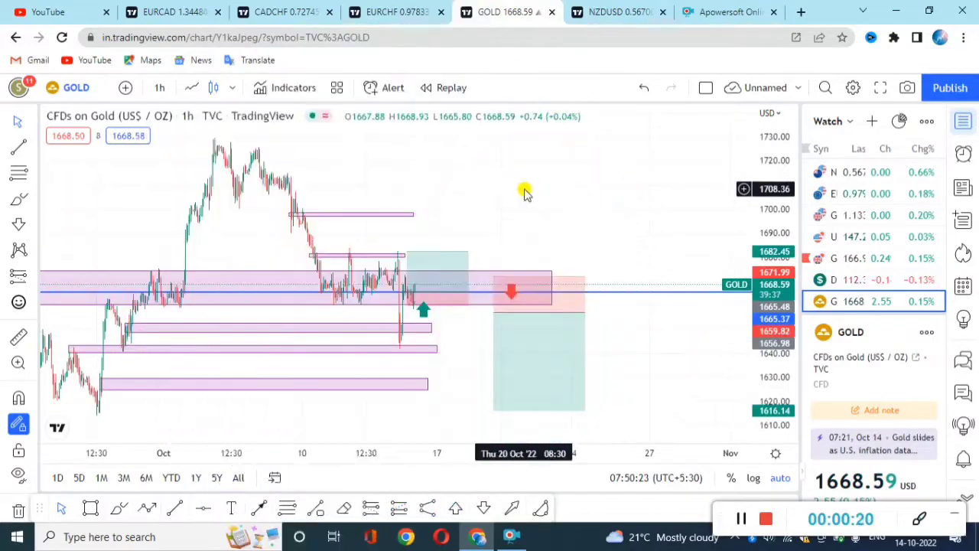
Return to the CADCHF chart, show it full screen and reset the chart view.
click(283, 11)
drag(617, 328, 341, 299)
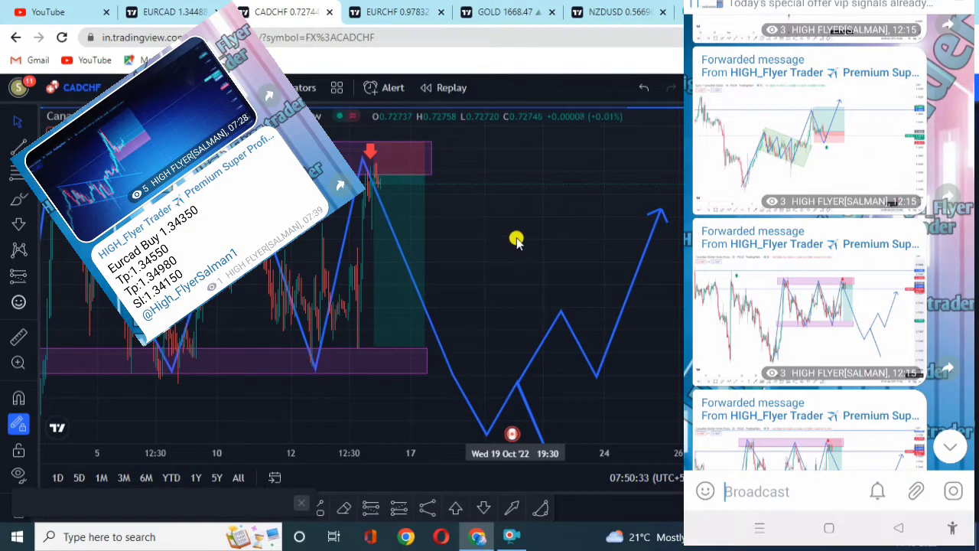
scroll(516, 240, down, 3)
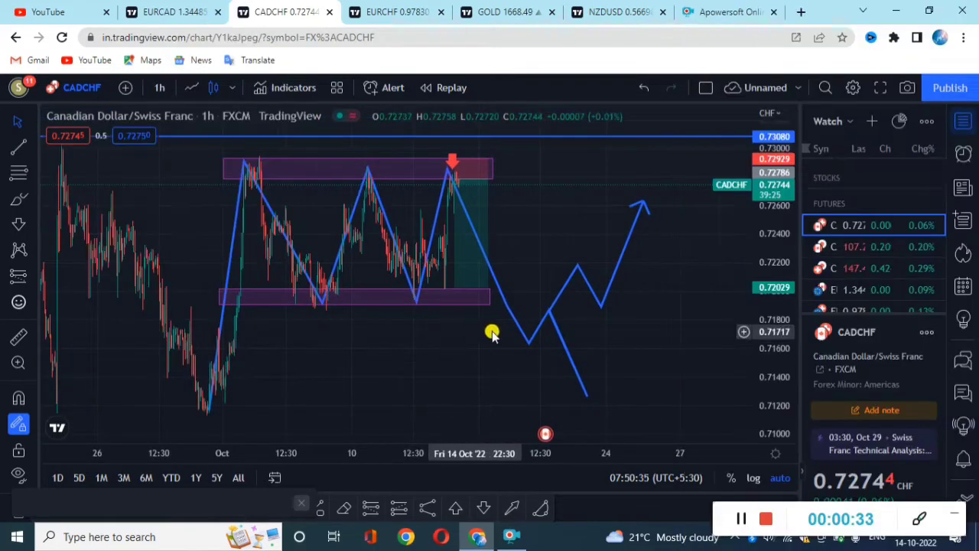
click(882, 89)
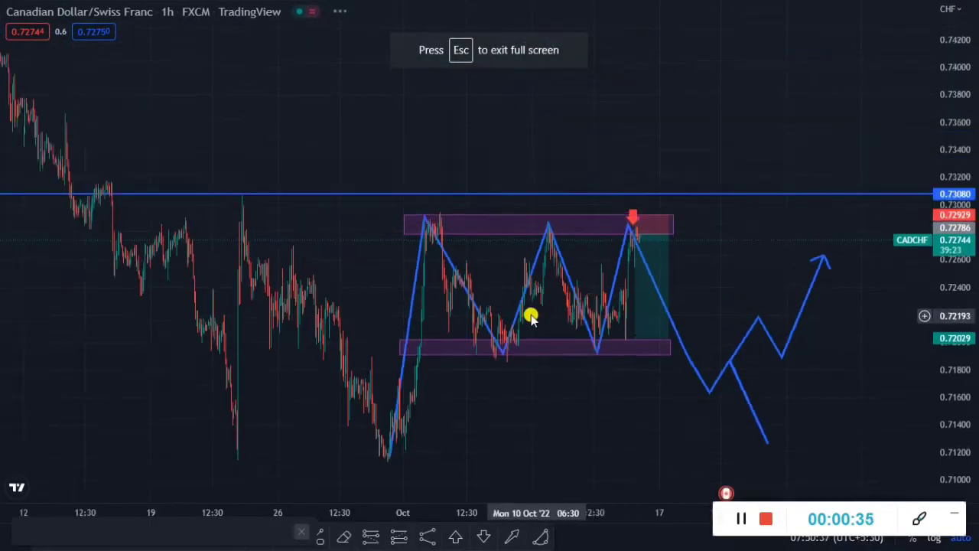
scroll(527, 328, up, 2)
right_click(472, 360)
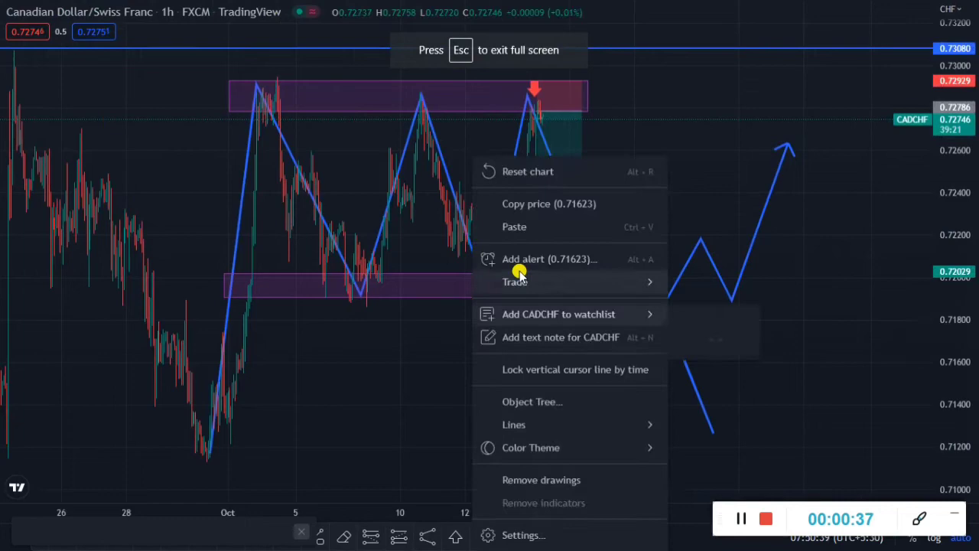
click(542, 166)
Pan and zoom toward the latest bars to frame the purple range zones and blue zigzag.
drag(435, 343, 247, 321)
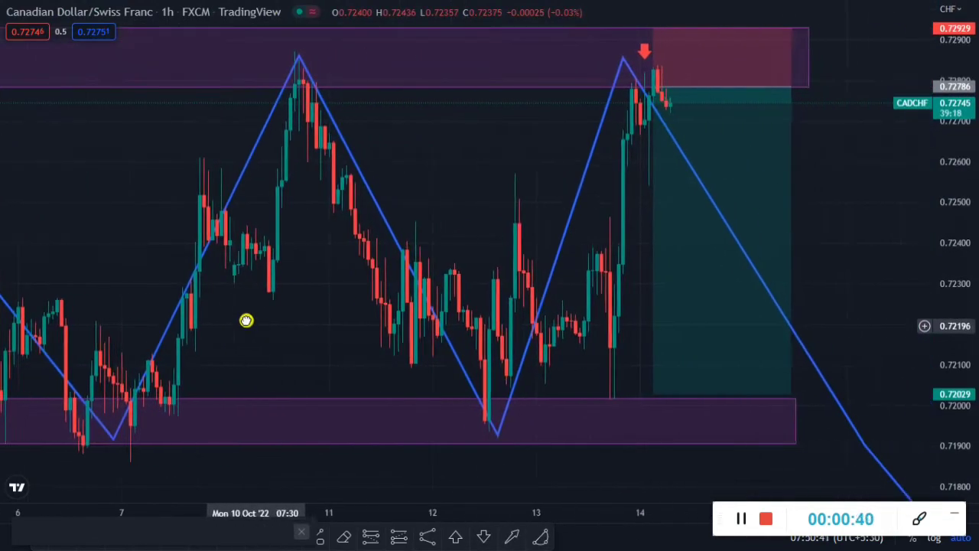
drag(443, 155, 309, 168)
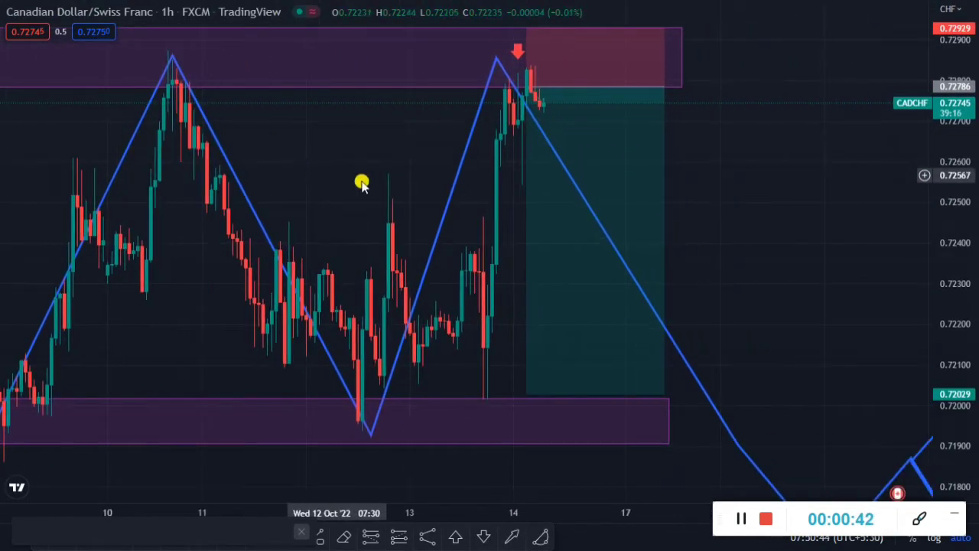
scroll(444, 278, up, 1)
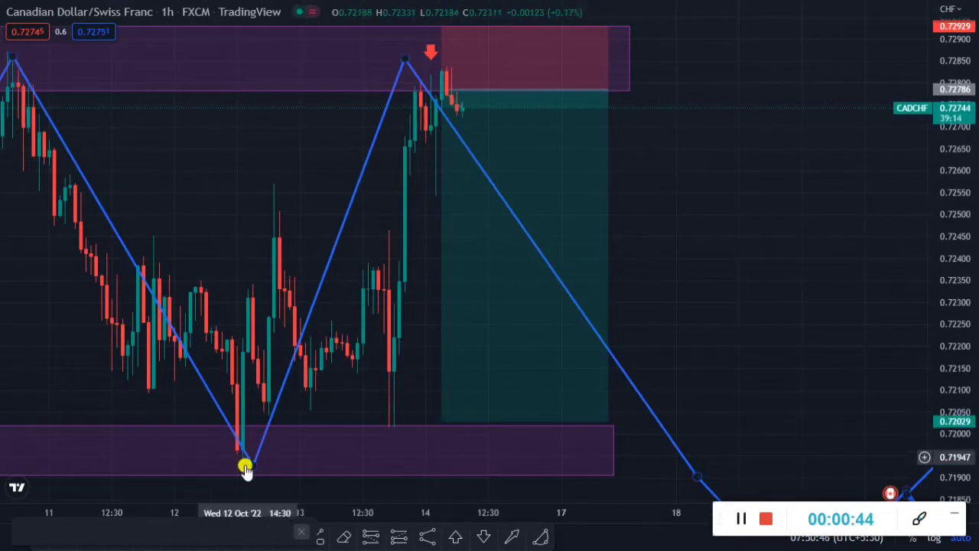
scroll(291, 299, down, 5)
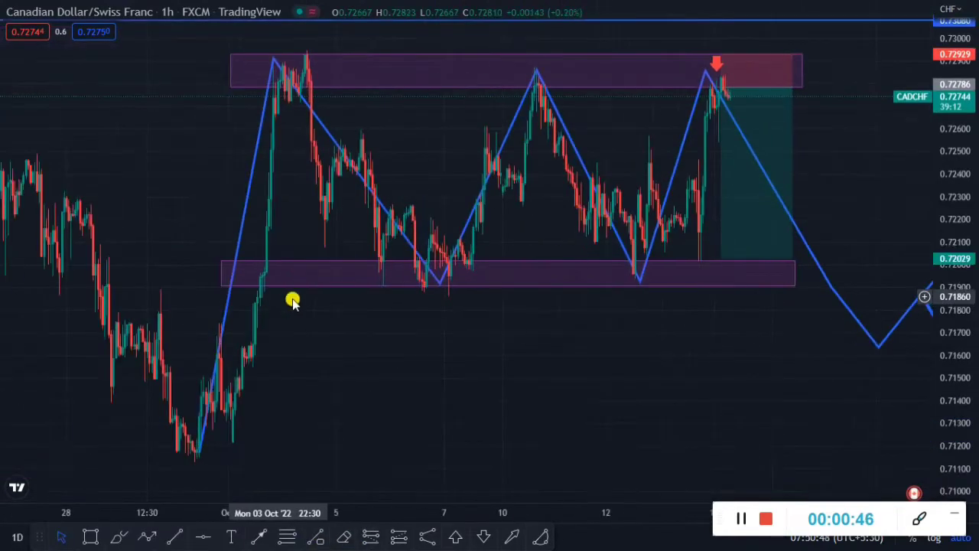
scroll(535, 283, down, 1)
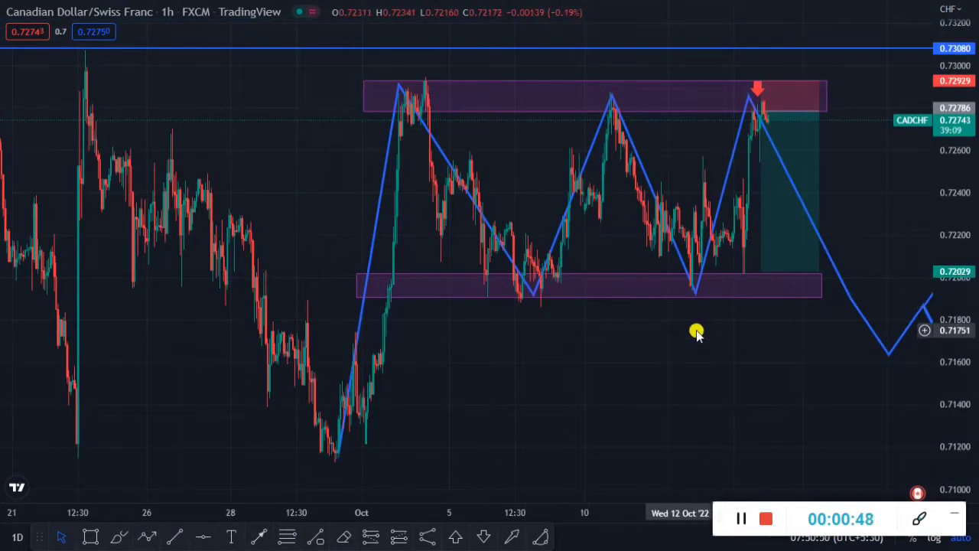
drag(695, 331, 518, 343)
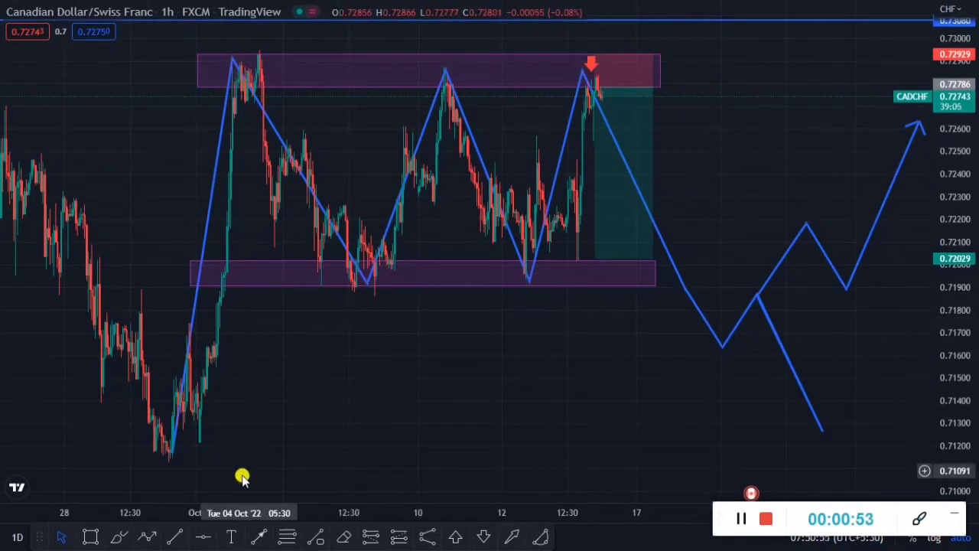
scroll(210, 350, left, 3)
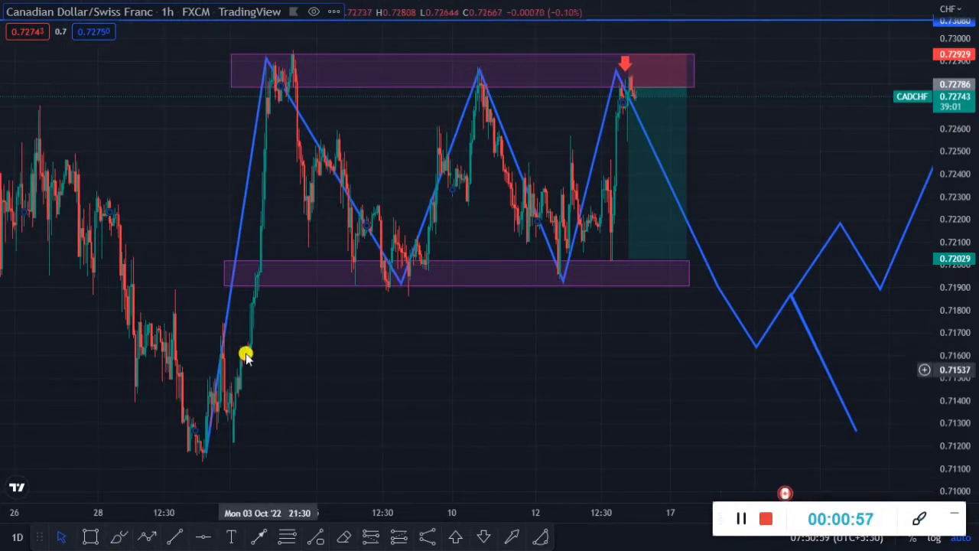
scroll(295, 352, left, 3)
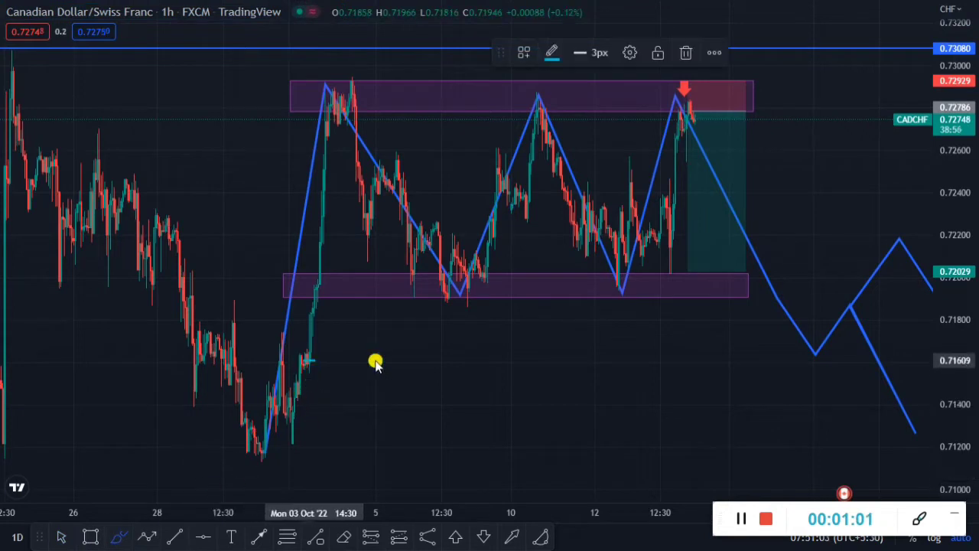
Brush two cyan curved lines rightward from the early-October lows near 0.7160 and 0.7118.
drag(408, 356, 309, 360)
drag(263, 456, 383, 457)
drag(449, 453, 447, 451)
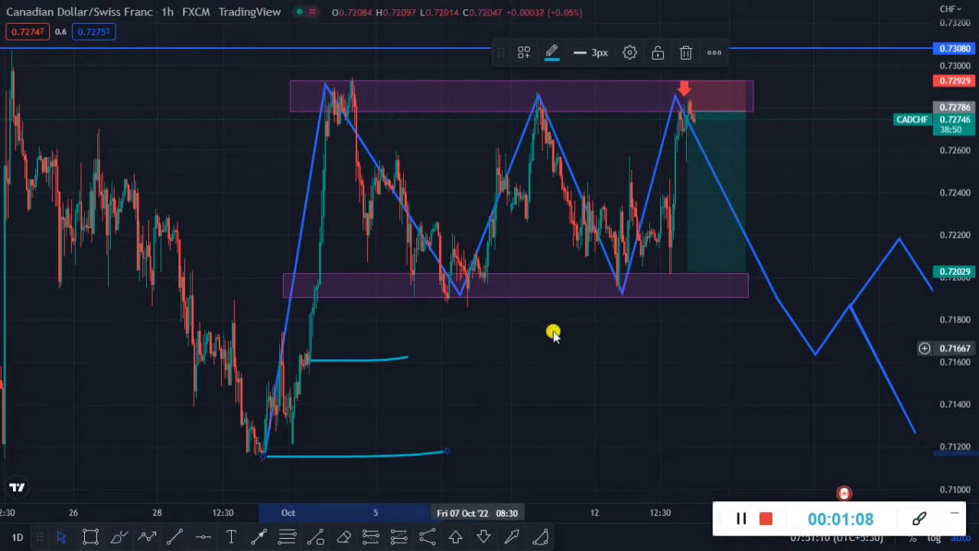
scroll(472, 304, up, 2)
drag(566, 344, 402, 350)
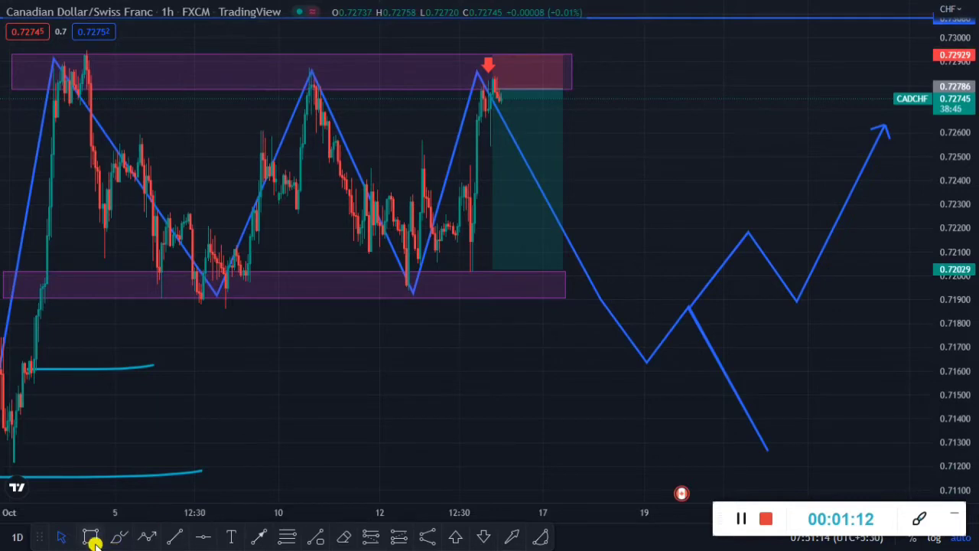
click(119, 535)
scroll(459, 375, down, 3)
scroll(754, 201, down, 1)
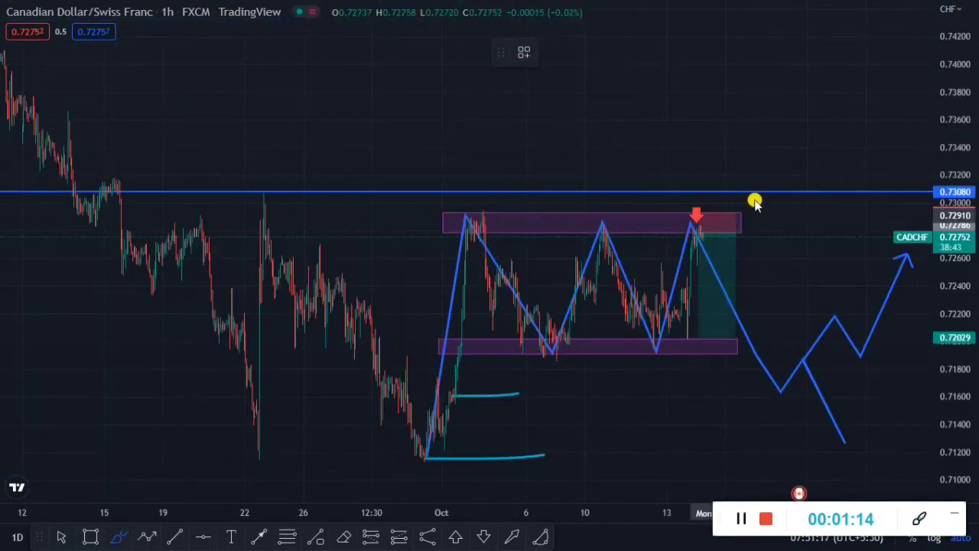
scroll(702, 123, up, 1)
scroll(719, 134, up, 1)
scroll(754, 170, down, 2)
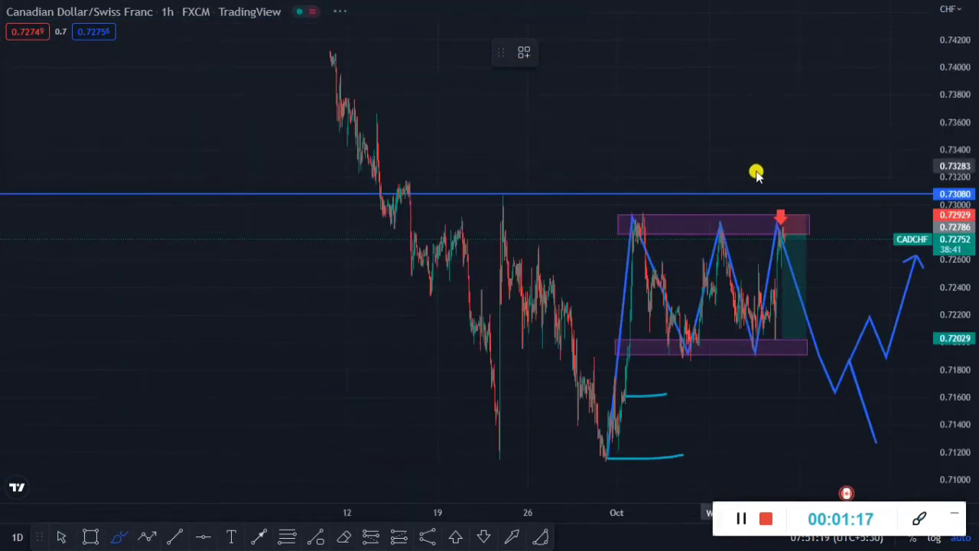
scroll(754, 170, up, 1)
scroll(692, 185, up, 1)
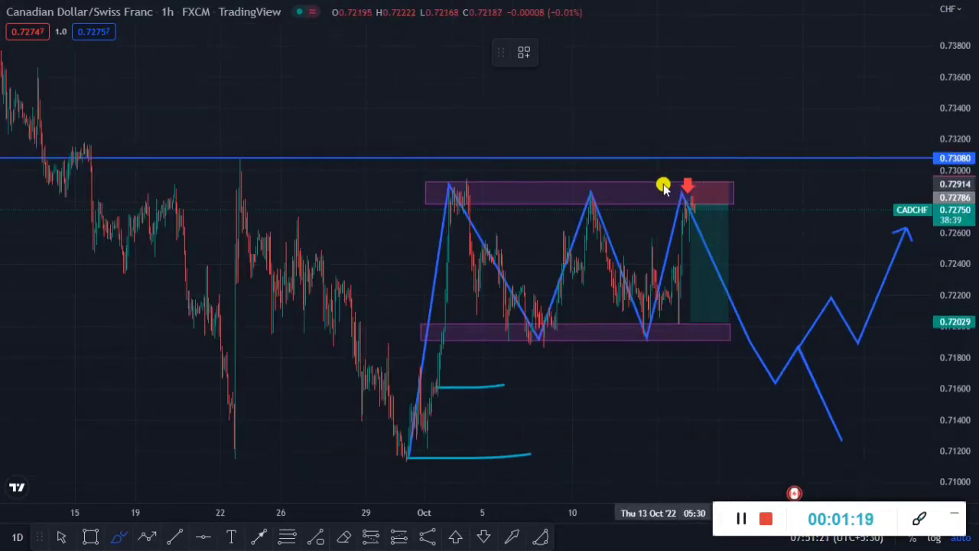
scroll(581, 260, down, 1)
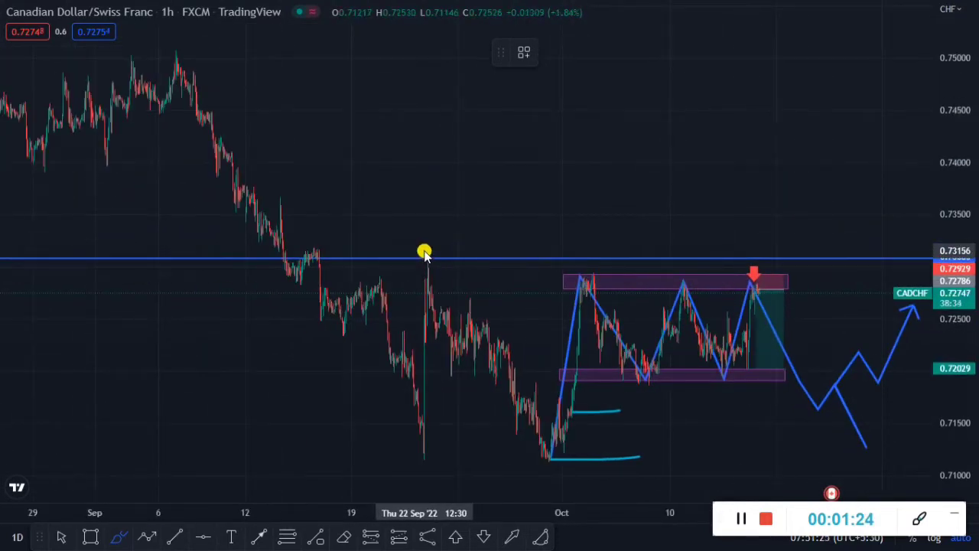
Draw a cyan curve rising from the 22 Sep spike at 0.7308 and add an up-arrow marker beside it.
drag(426, 258, 549, 192)
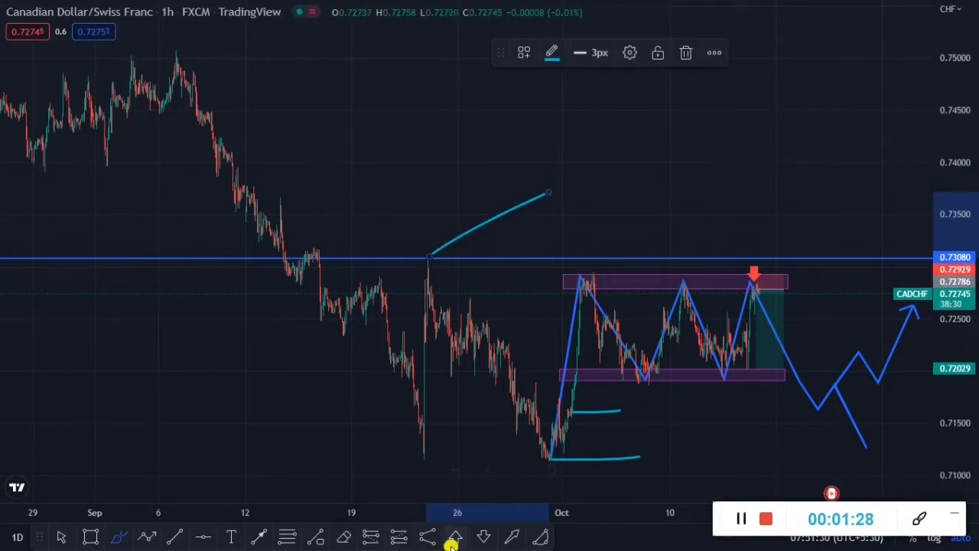
click(454, 538)
click(440, 267)
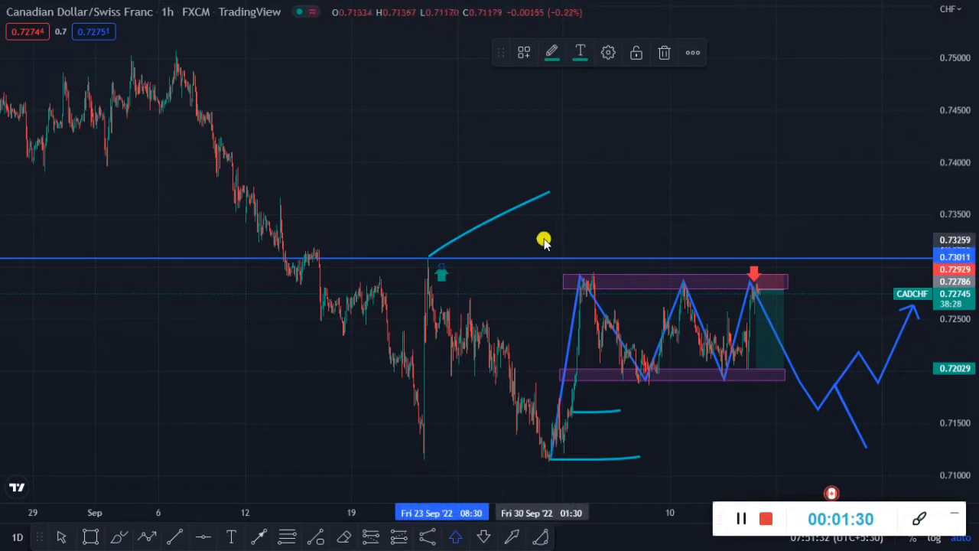
scroll(494, 250, right, 3)
scroll(382, 262, up, 1)
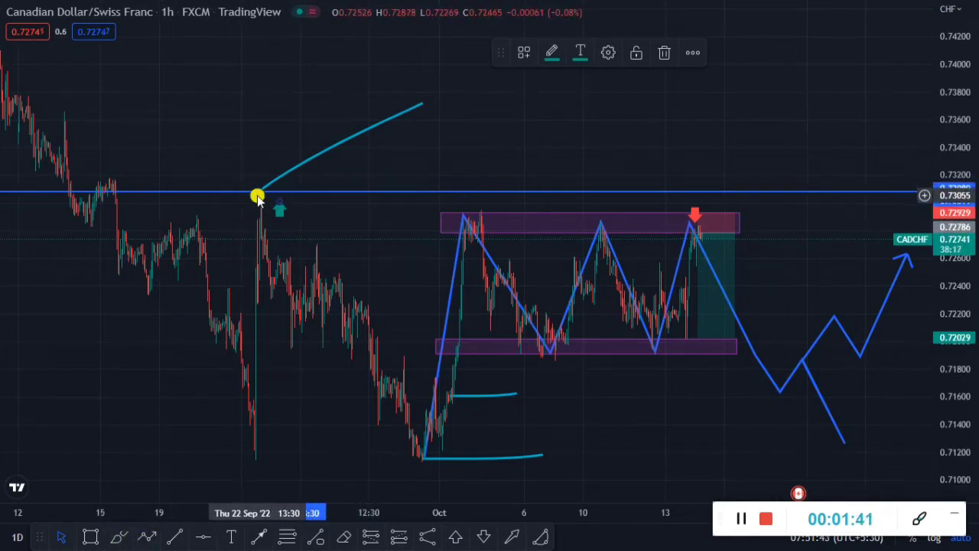
scroll(586, 168, up, 2)
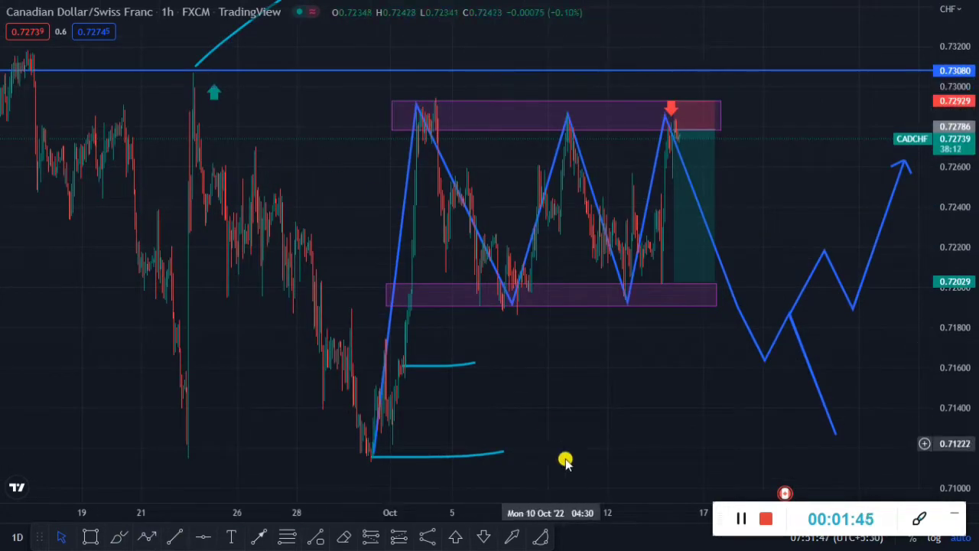
click(647, 374)
drag(647, 374, 464, 397)
scroll(531, 317, up, 2)
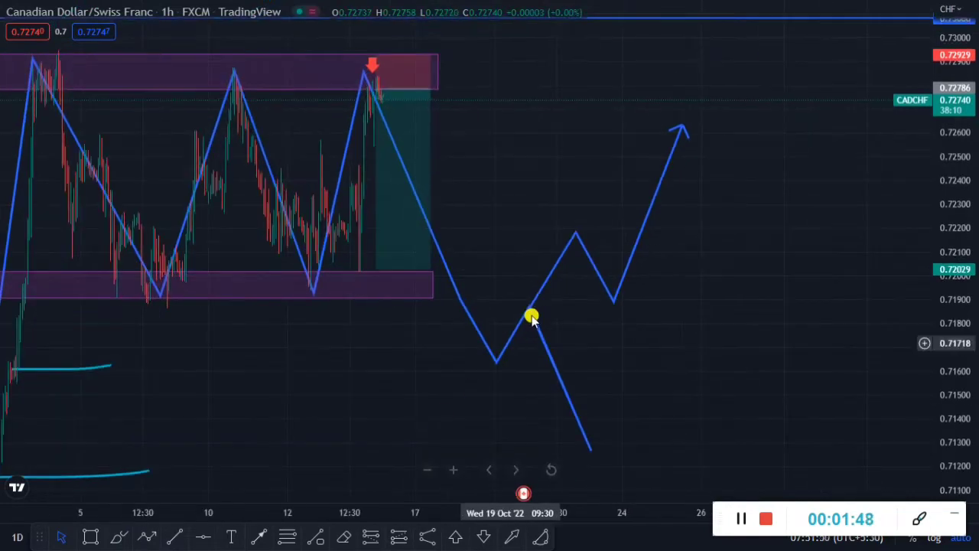
right_click(526, 174)
click(535, 170)
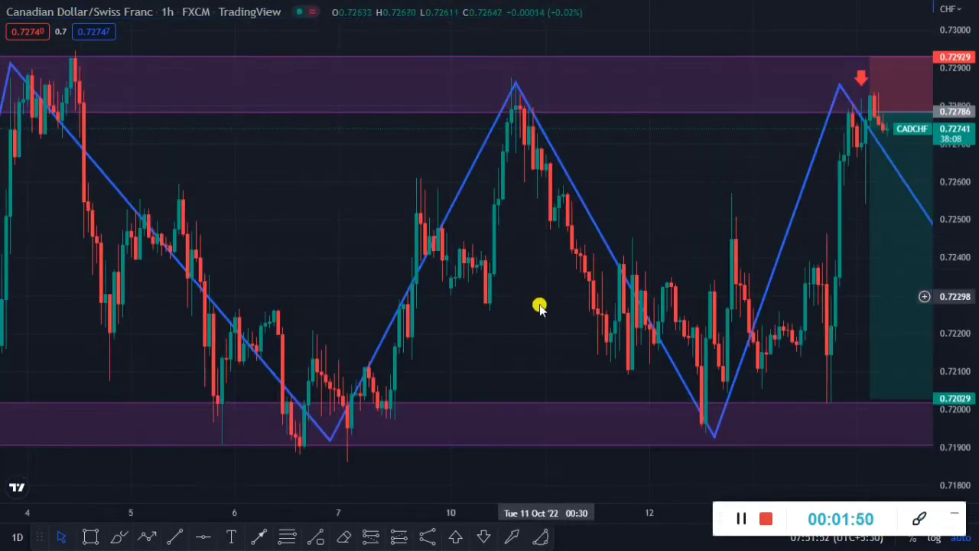
drag(535, 304, 388, 298)
scroll(536, 198, down, 2)
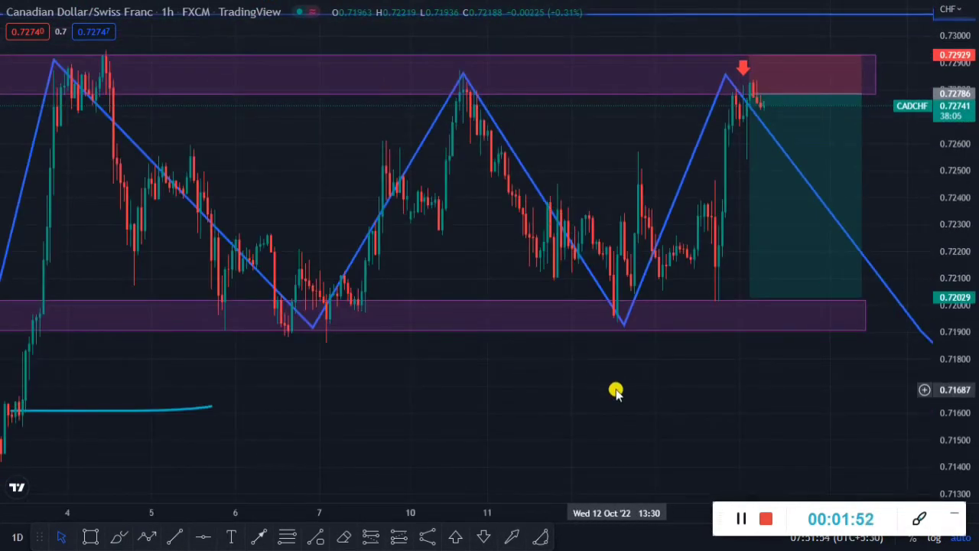
drag(617, 389, 459, 363)
scroll(803, 297, down, 3)
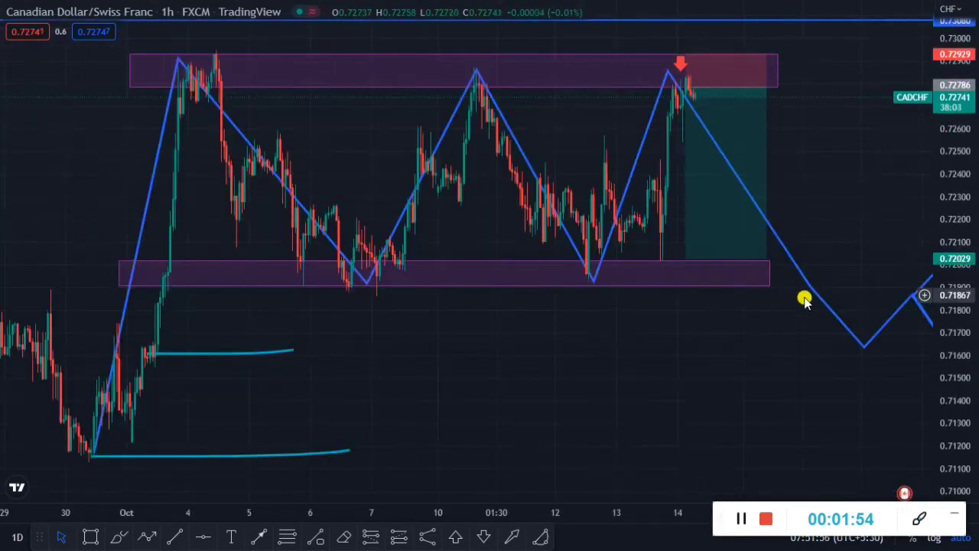
drag(804, 298, 694, 212)
scroll(732, 185, up, 2)
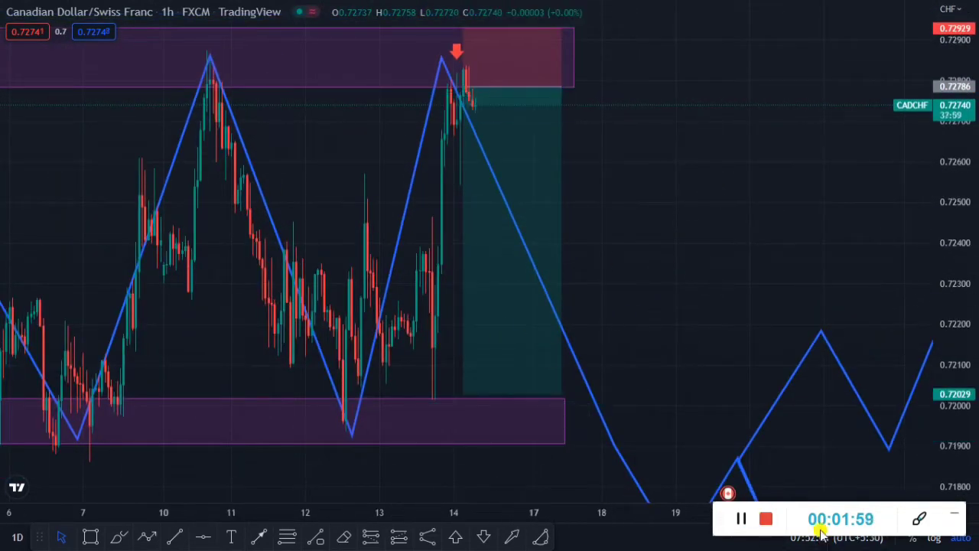
click(745, 520)
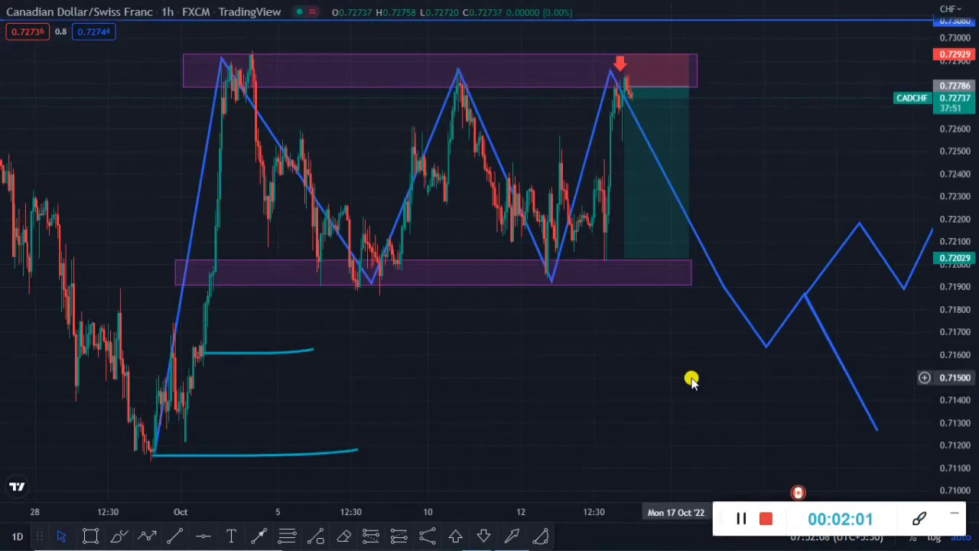
drag(691, 380, 587, 388)
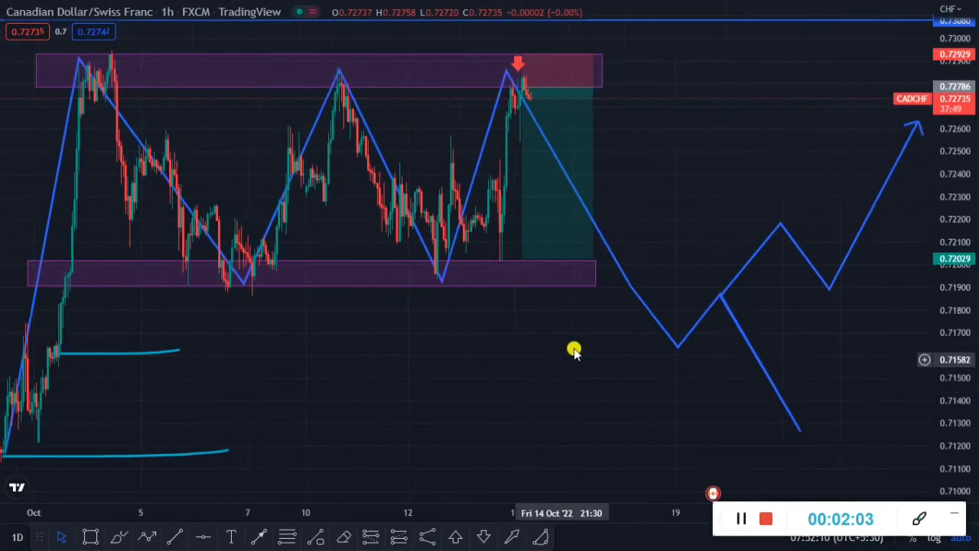
scroll(633, 349, down, 3)
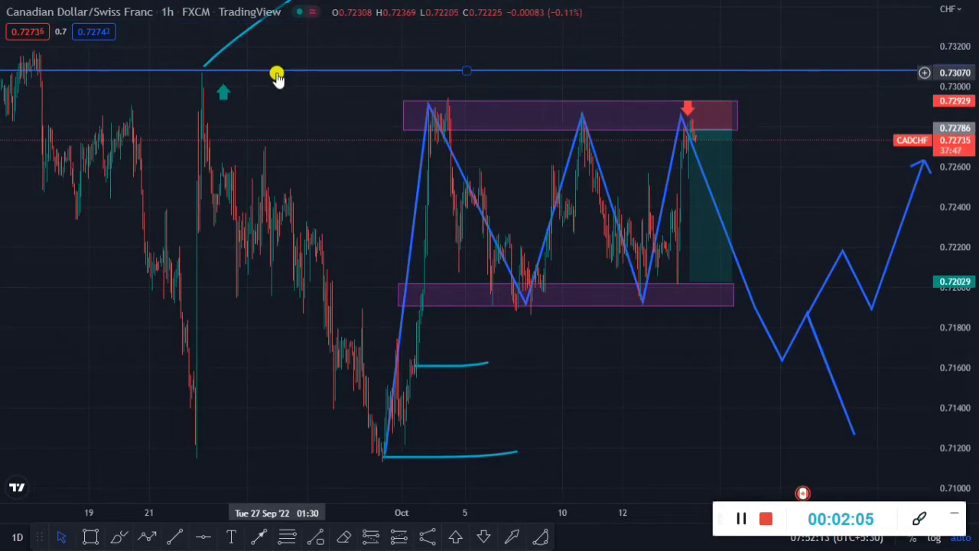
scroll(504, 283, up, 2)
scroll(515, 380, up, 2)
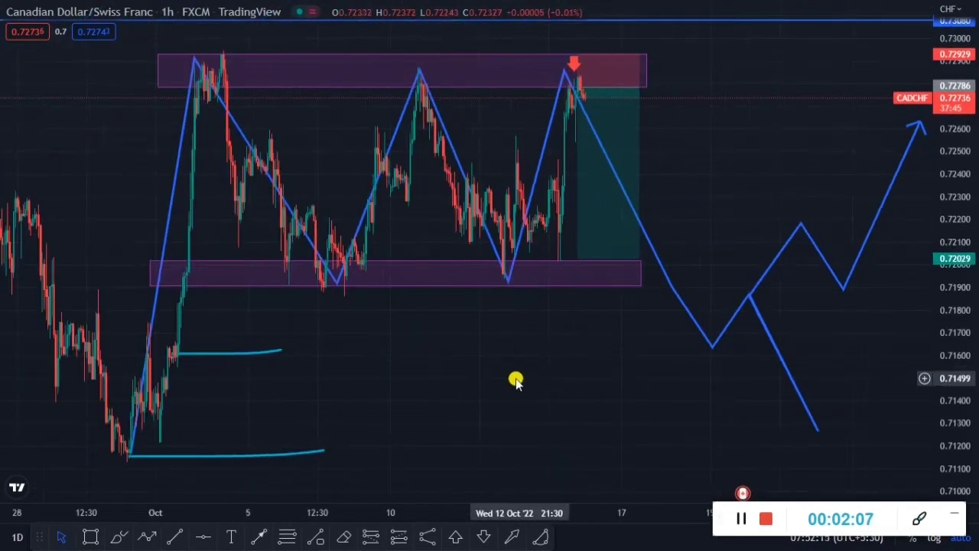
scroll(515, 398, up, 1)
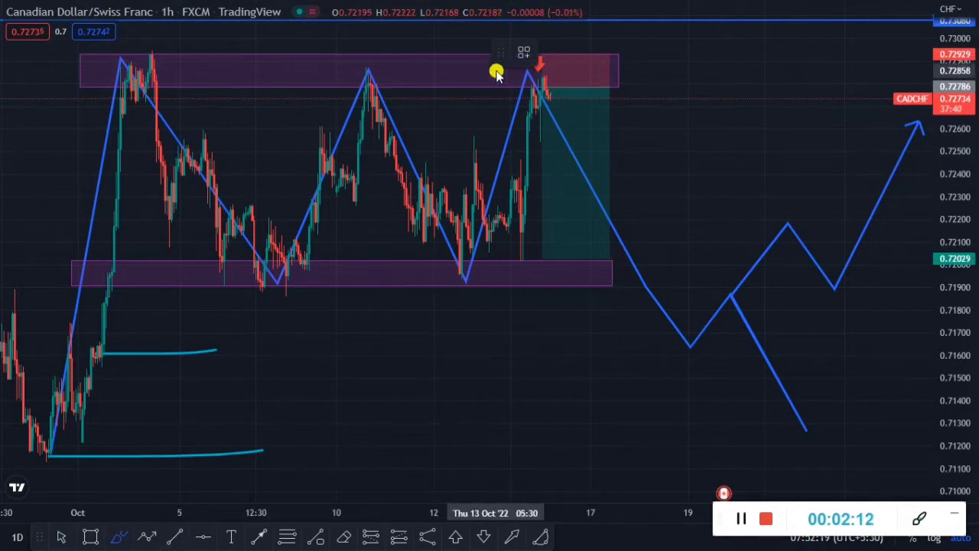
scroll(495, 164, up, 2)
scroll(495, 165, up, 1)
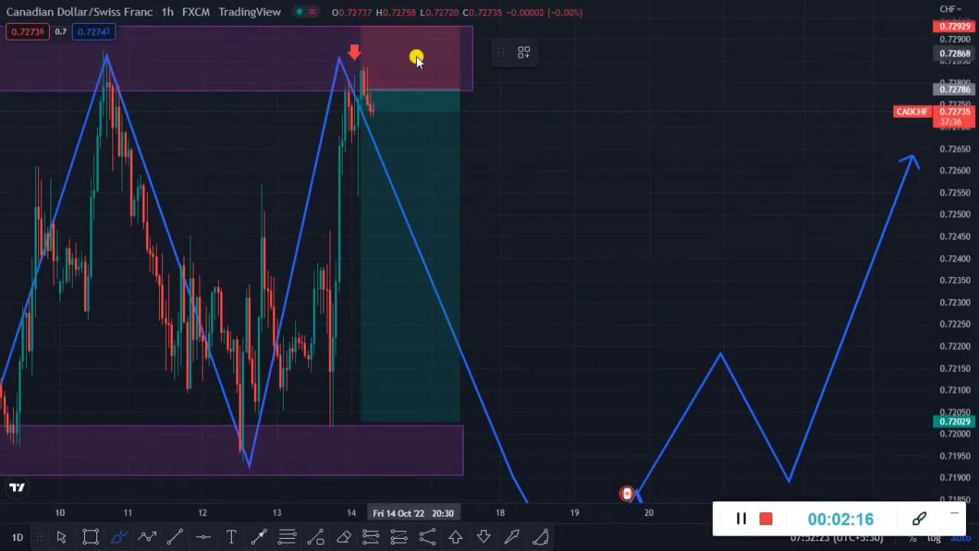
scroll(563, 123, down, 2)
scroll(581, 115, down, 1)
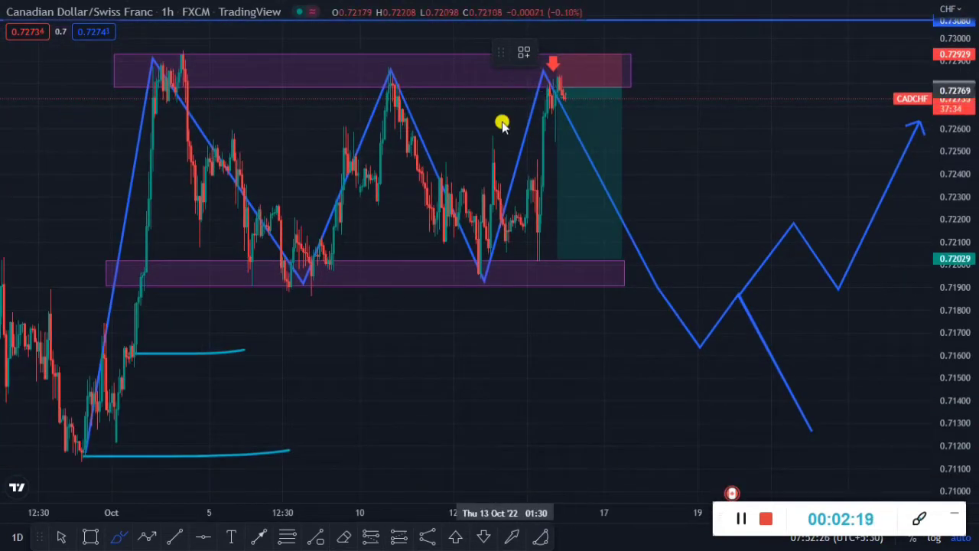
Anchor cyan curved strokes at the upper purple zone's right corner near 0.7293, zooming to check them.
click(627, 55)
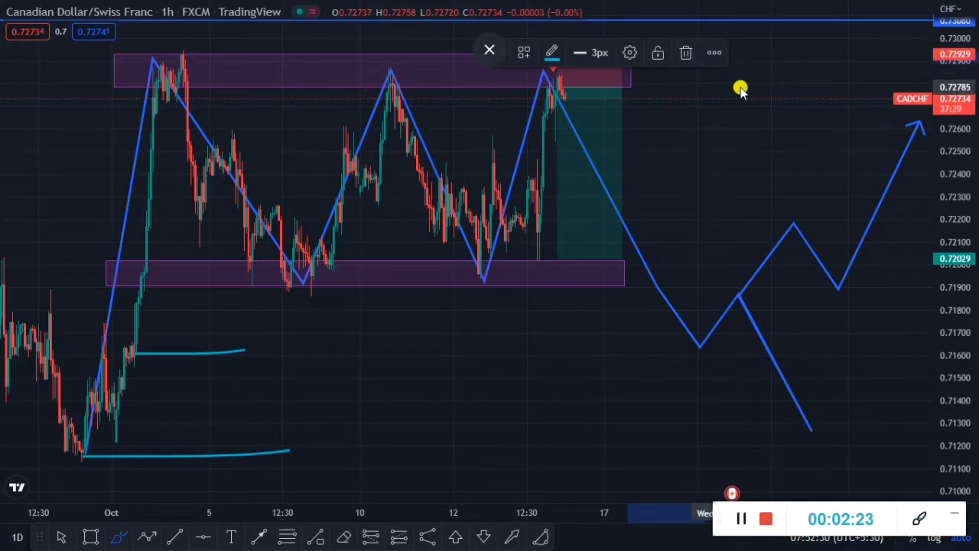
scroll(489, 97, up, 2)
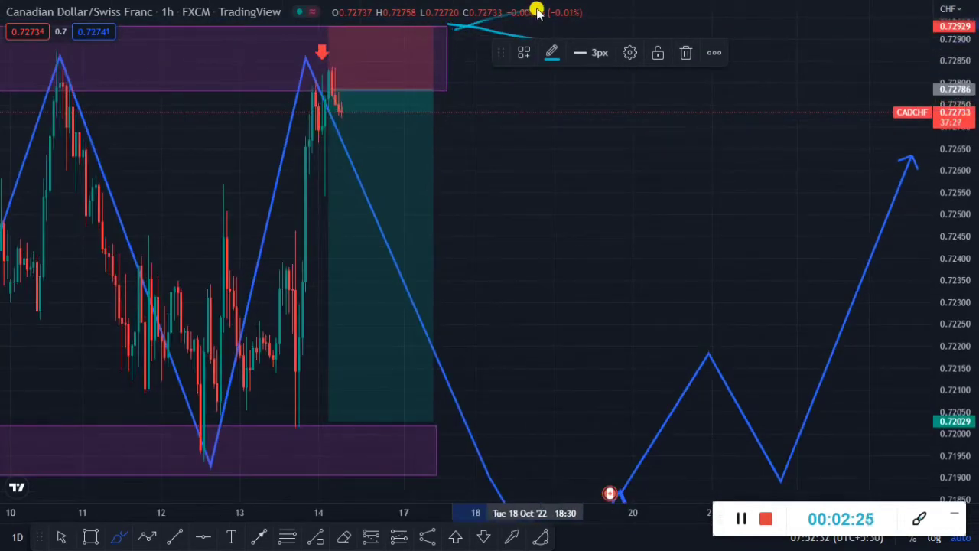
scroll(736, 87, down, 5)
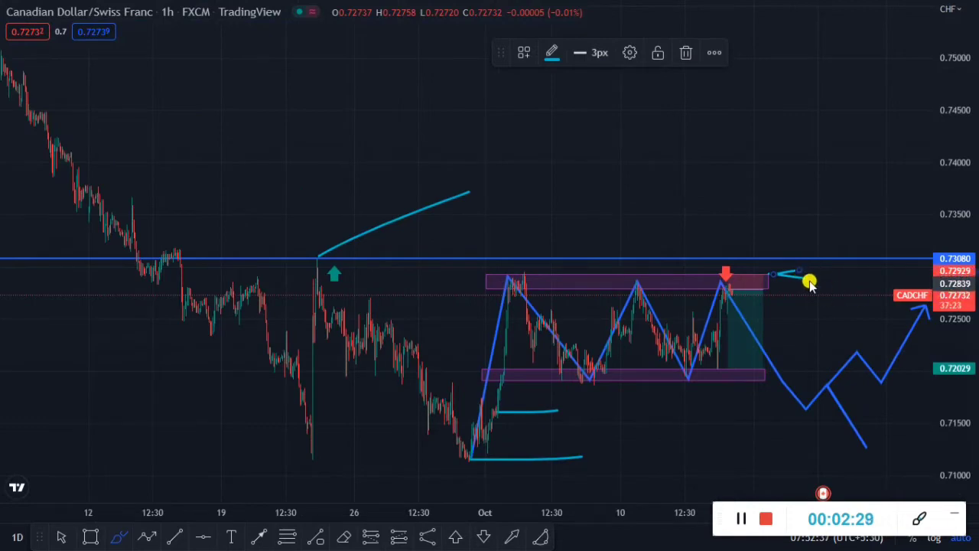
scroll(750, 302, up, 3)
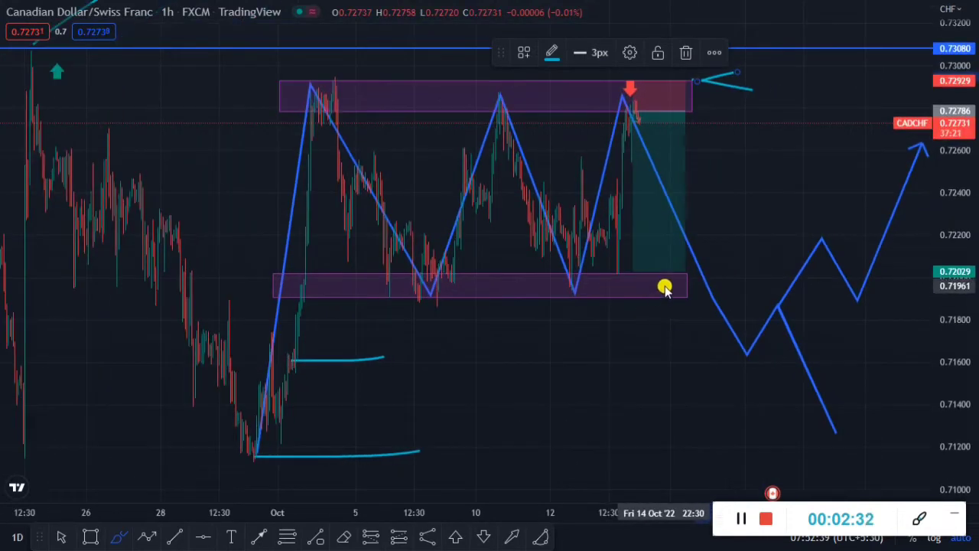
scroll(661, 291, up, 1)
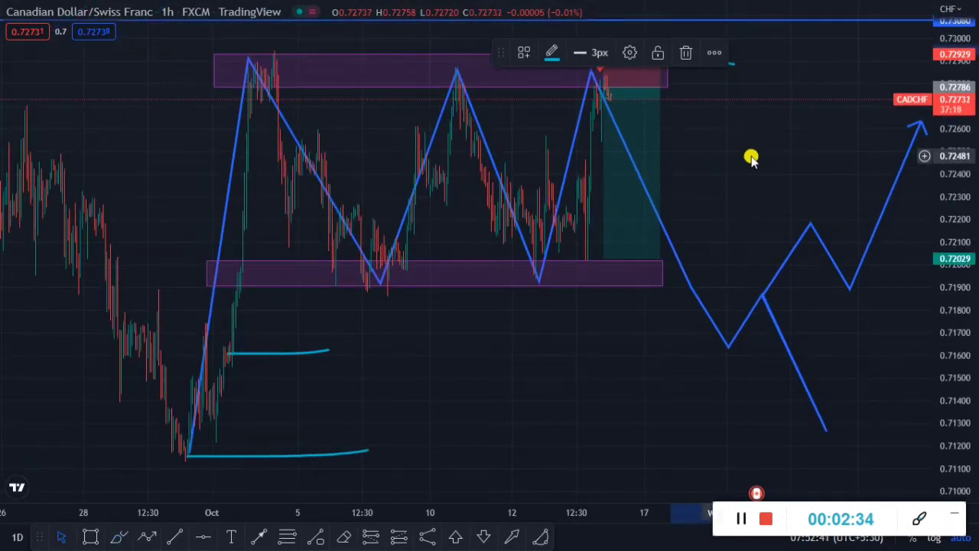
scroll(747, 173, up, 3)
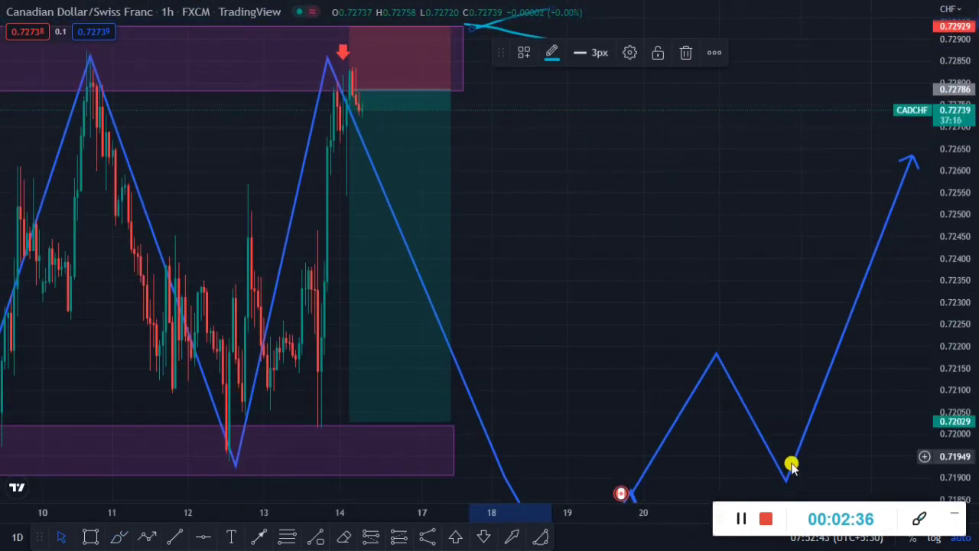
scroll(754, 426, down, 5)
scroll(557, 252, up, 4)
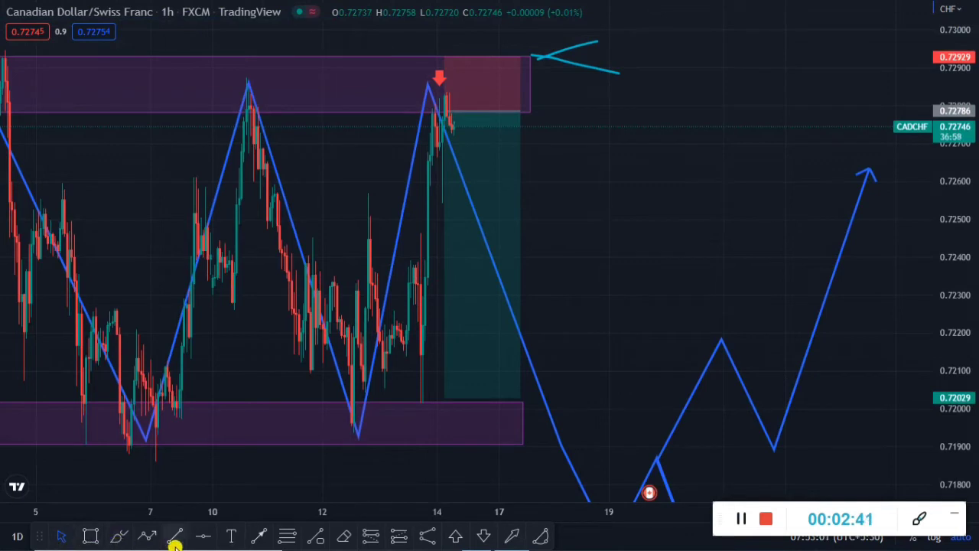
Place a blue horizontal price level at 0.72691 just below the upper purple zone.
click(121, 534)
scroll(516, 247, up, 2)
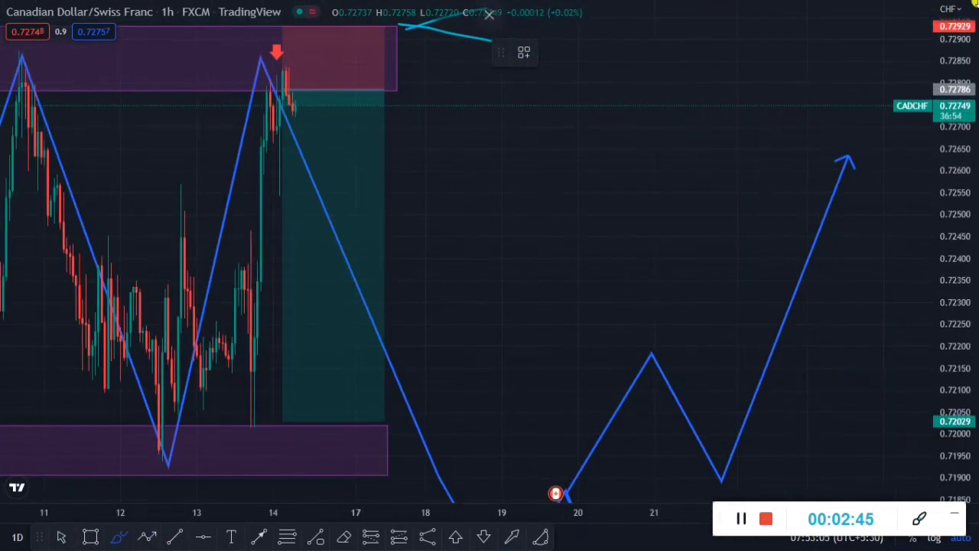
click(174, 538)
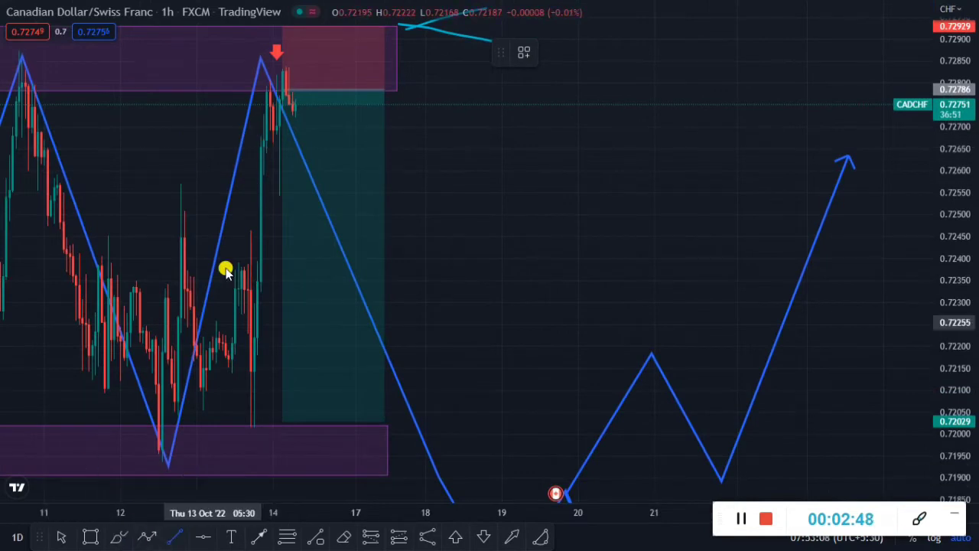
click(203, 538)
click(269, 131)
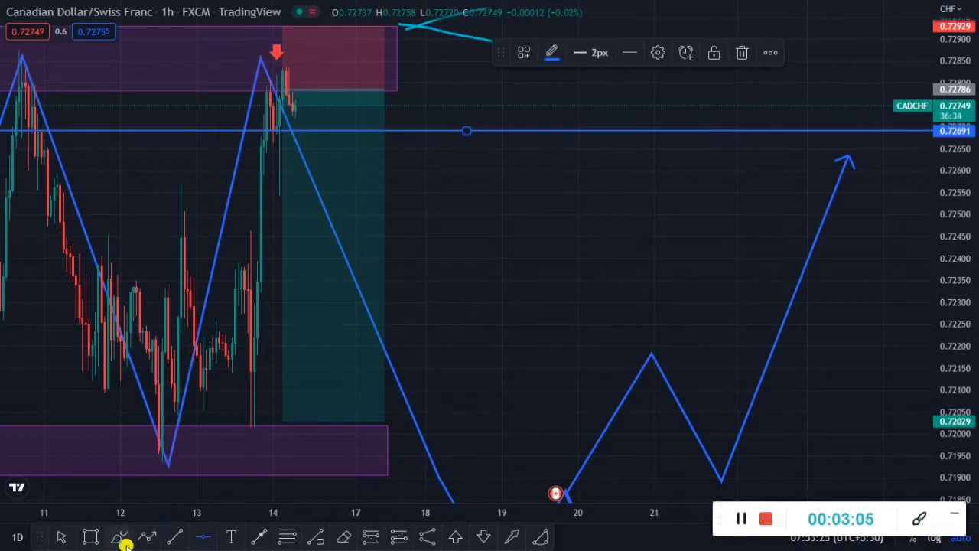
click(125, 542)
scroll(670, 253, down, 5)
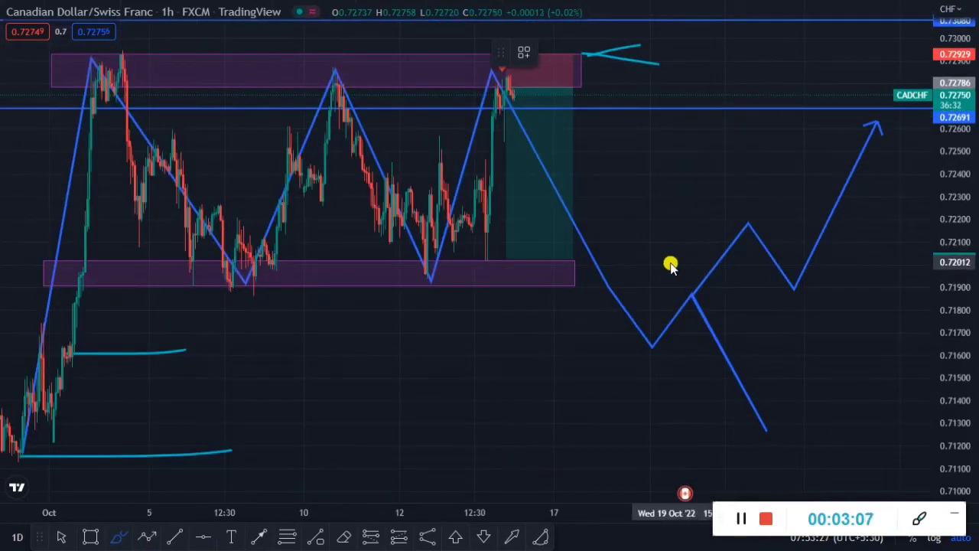
scroll(541, 255, up, 6)
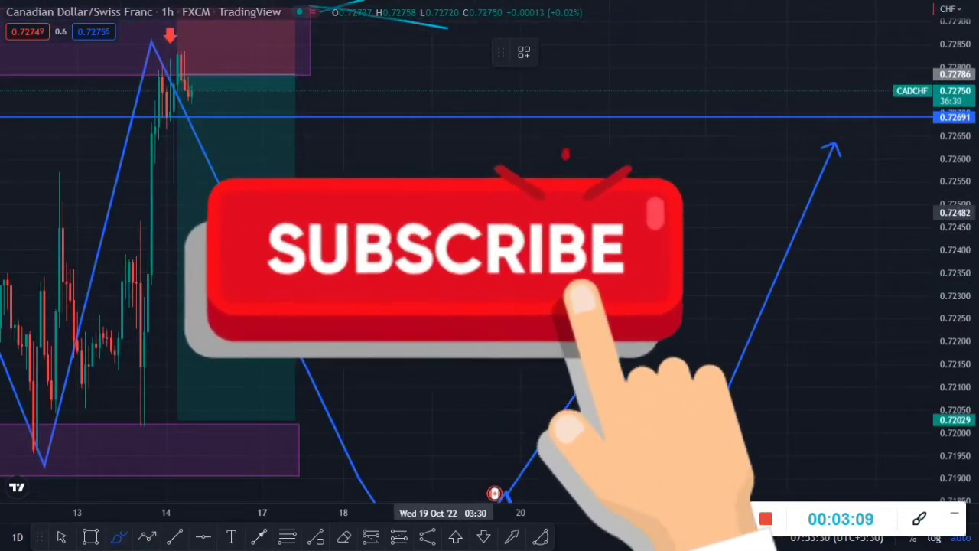
scroll(451, 220, down, 2)
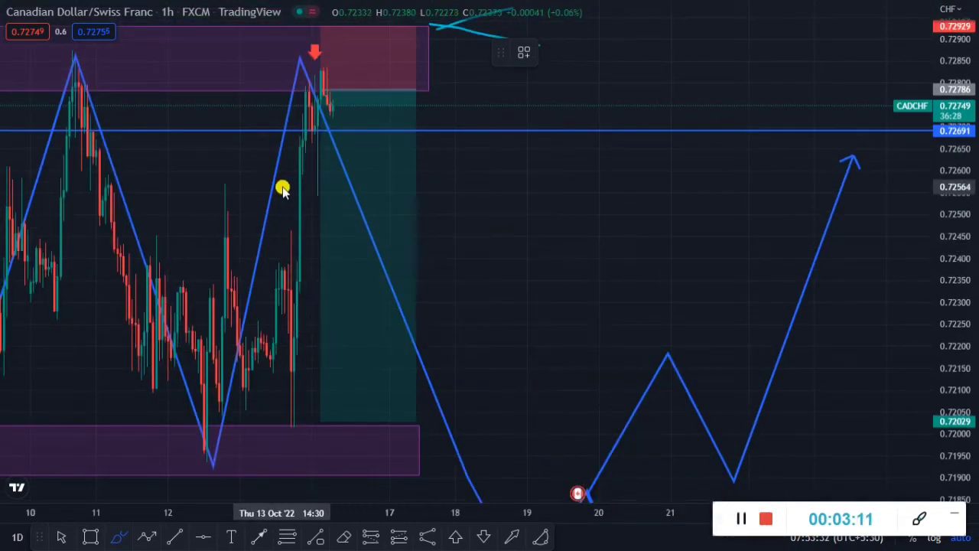
scroll(348, 255, up, 1)
click(65, 538)
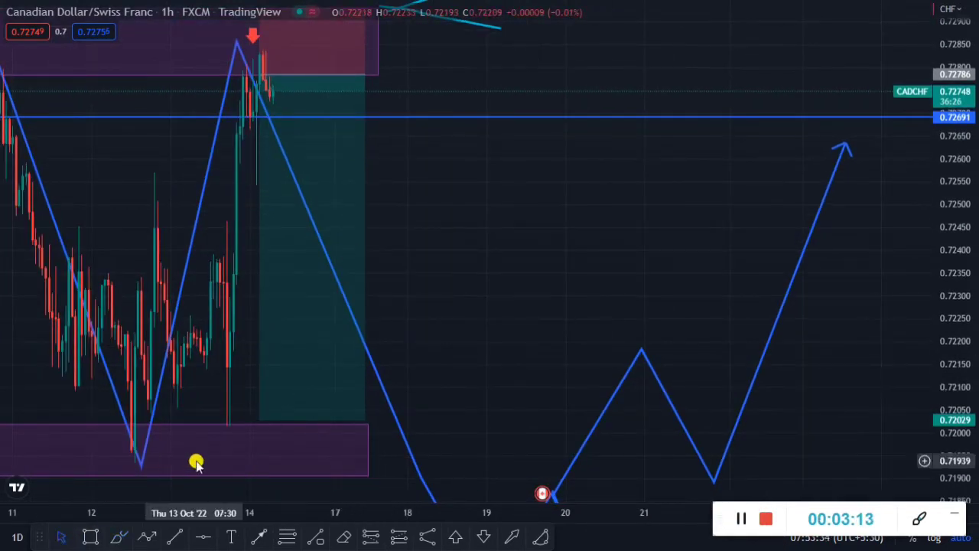
click(121, 538)
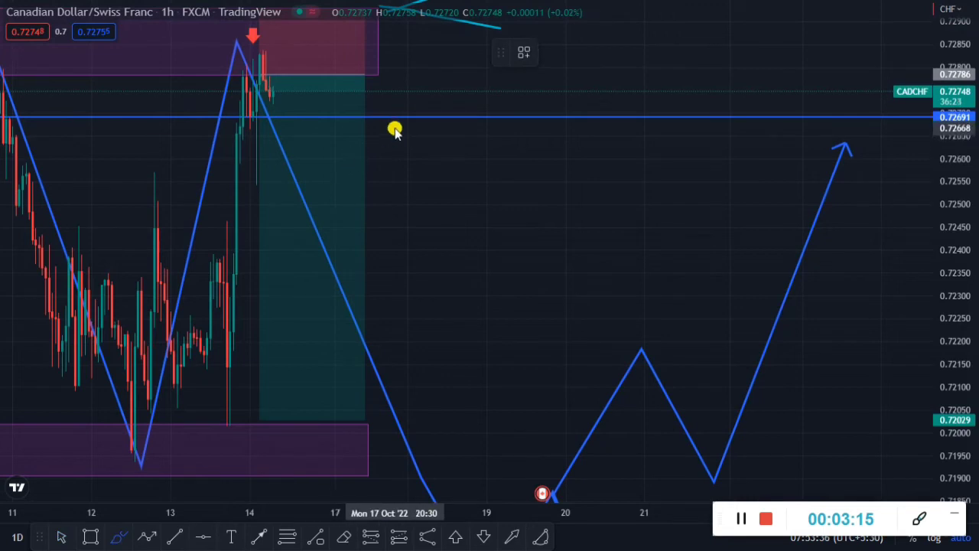
Brush a short cyan curve above the 0.72691 level and a stroke right from the 14 October high.
drag(395, 126, 456, 96)
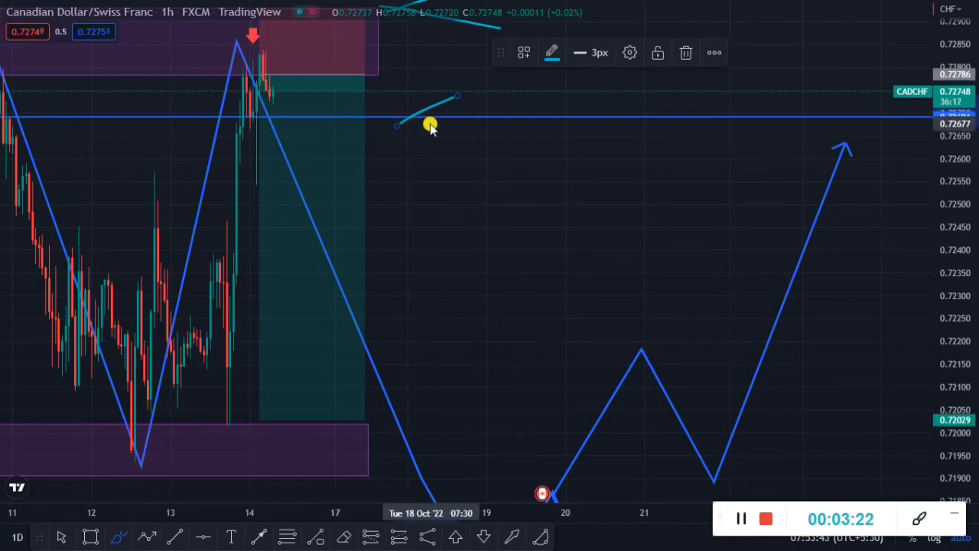
scroll(542, 99, down, 4)
scroll(433, 94, up, 3)
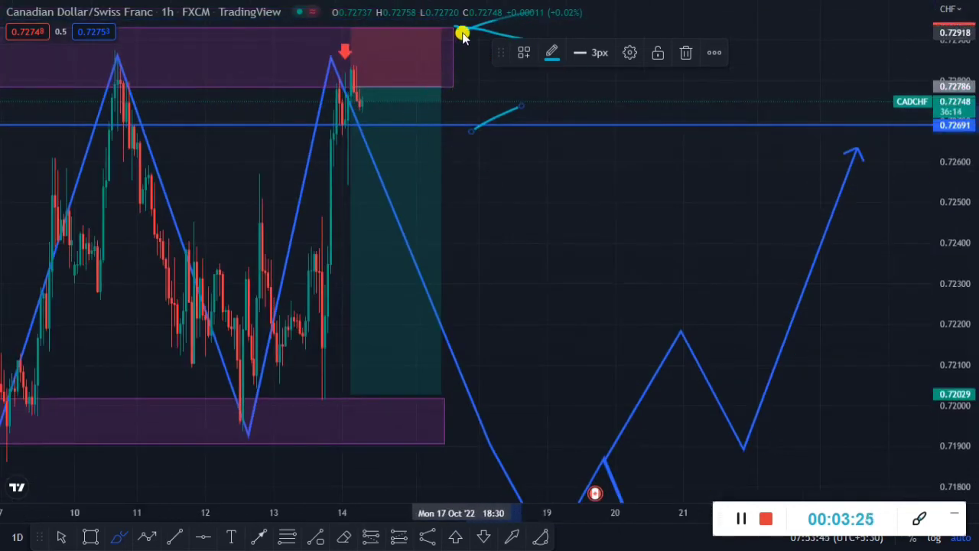
drag(474, 27, 502, 25)
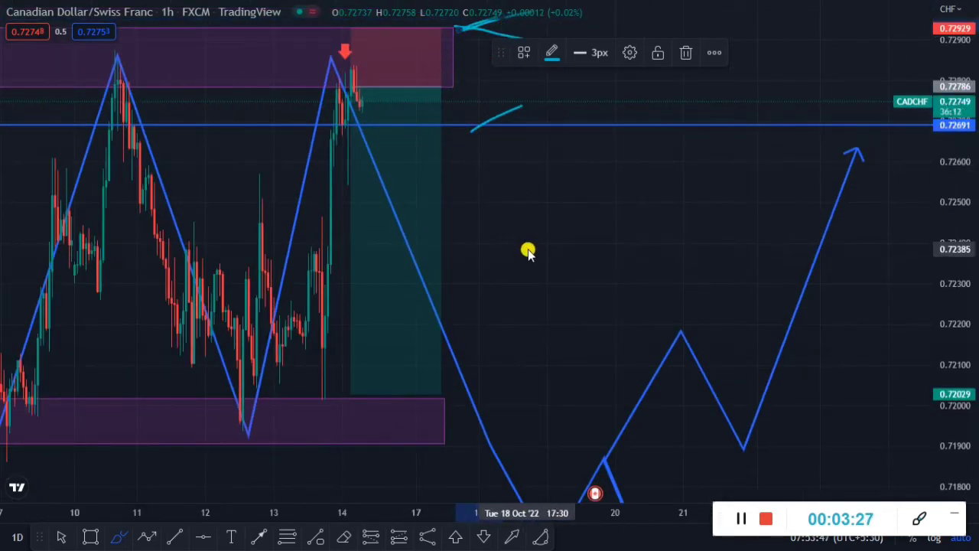
drag(352, 67, 418, 71)
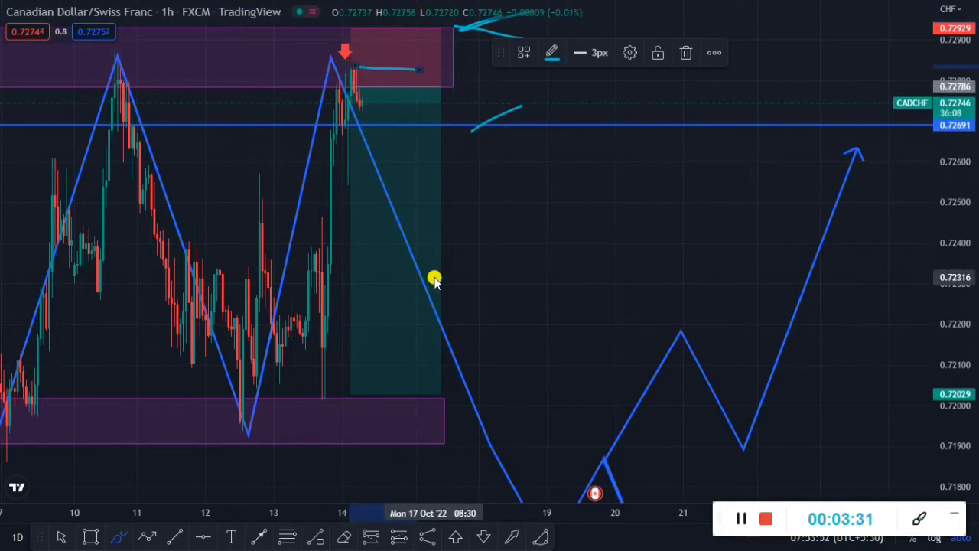
scroll(435, 411, up, 1)
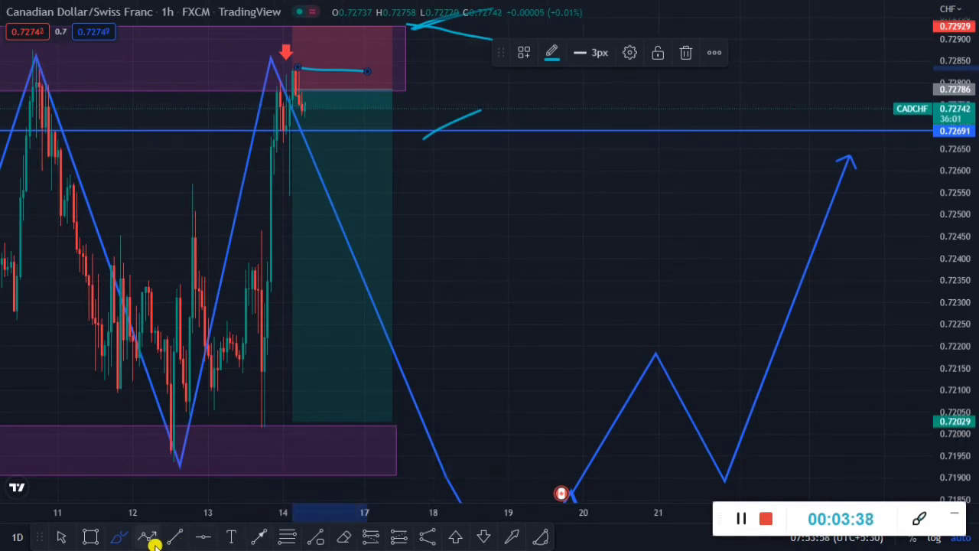
Draw a blue trend line running horizontally right from the 12 October swing high near 0.72454.
click(174, 536)
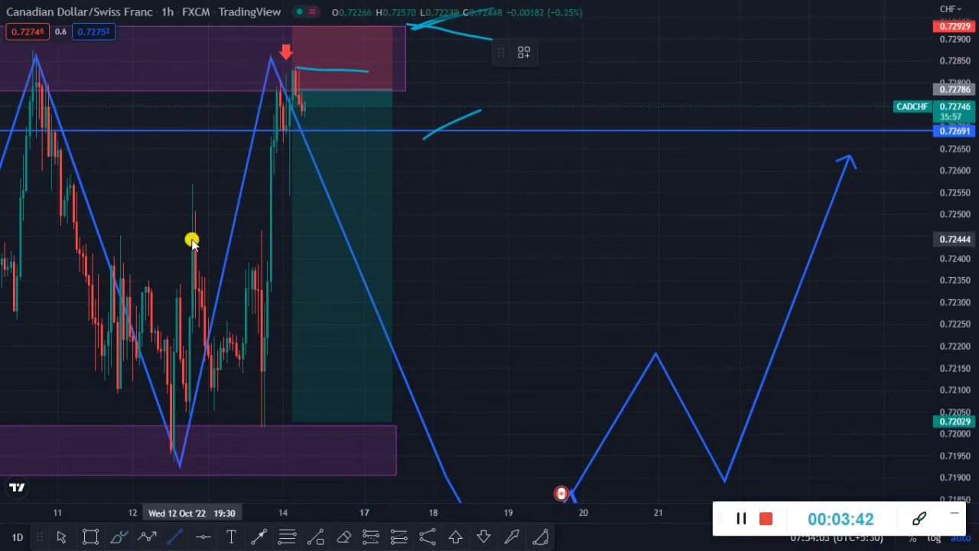
drag(191, 235, 516, 239)
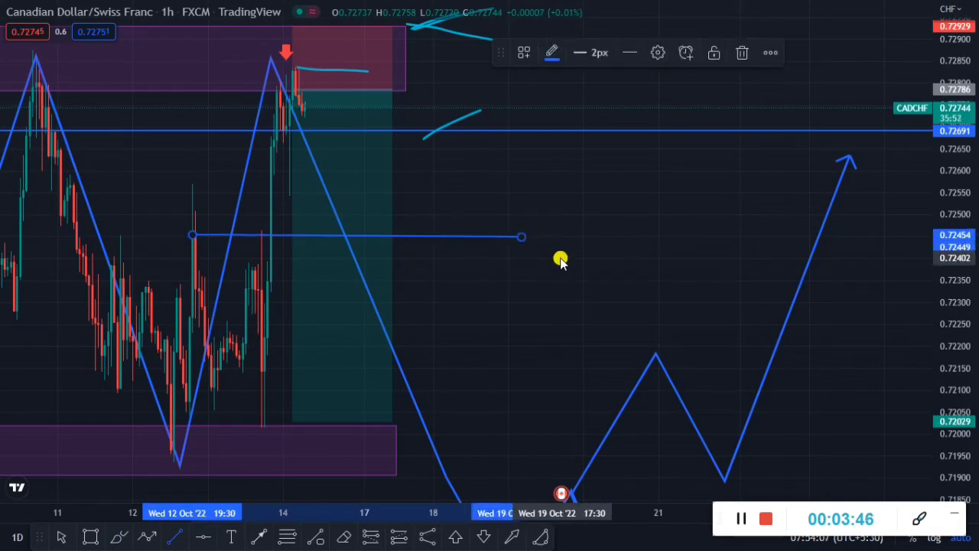
scroll(534, 348, down, 3)
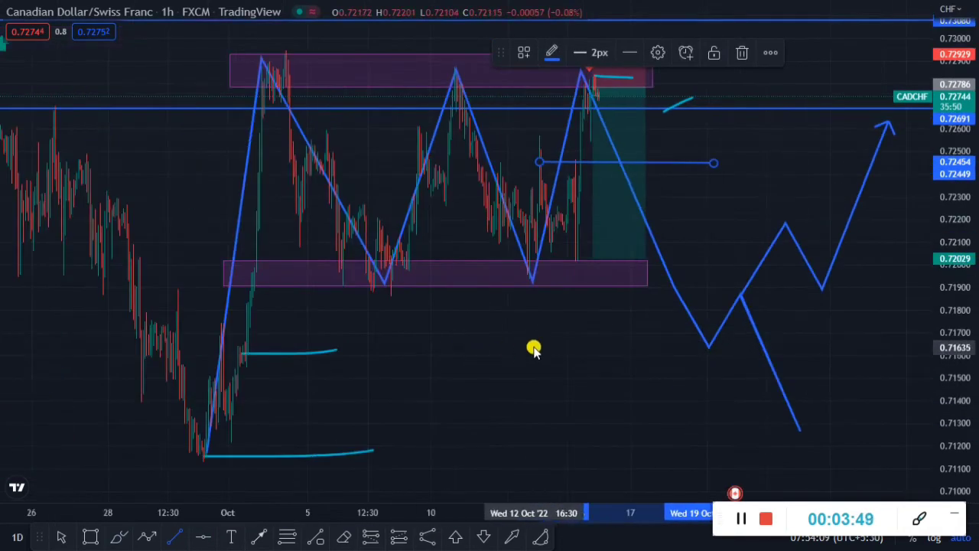
scroll(534, 348, up, 3)
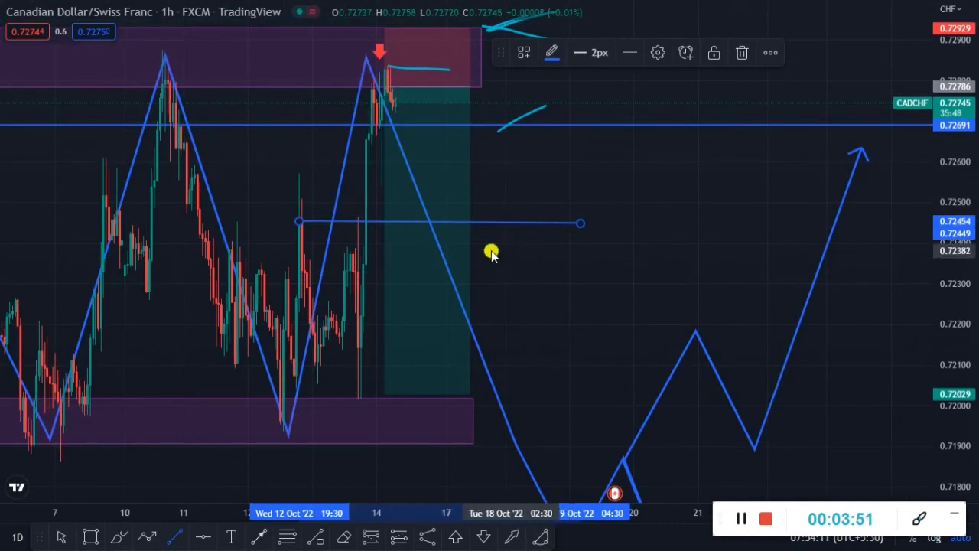
scroll(489, 258, up, 2)
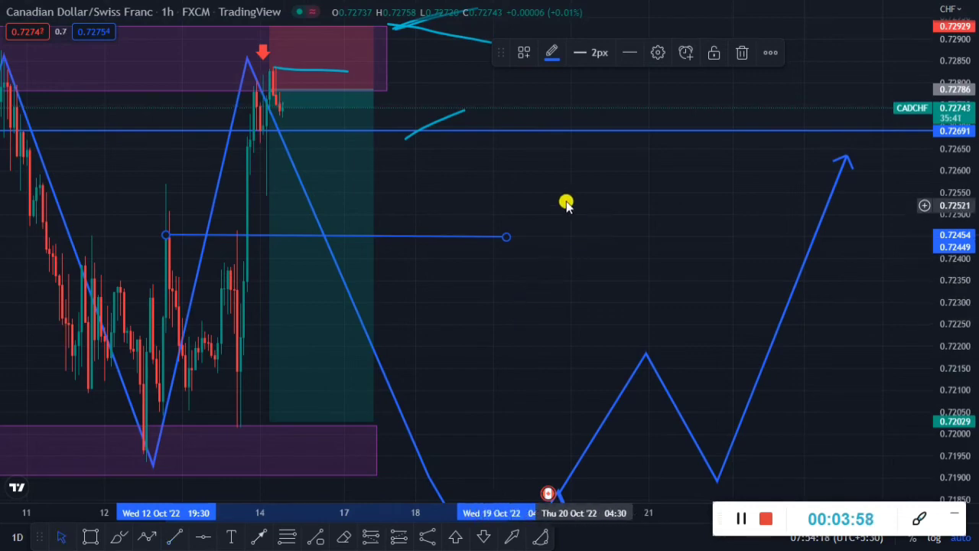
scroll(575, 256, down, 3)
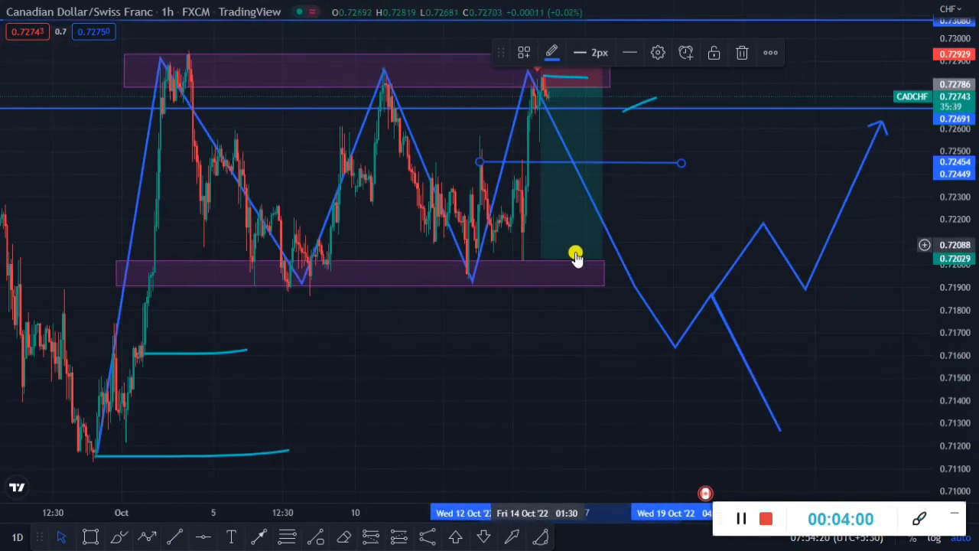
scroll(470, 328, up, 2)
scroll(649, 203, up, 3)
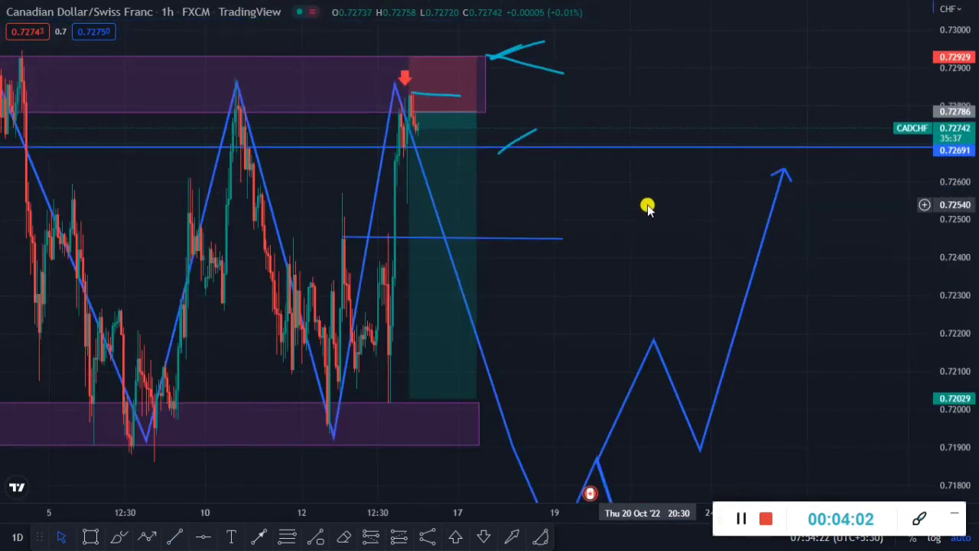
drag(607, 218, 562, 217)
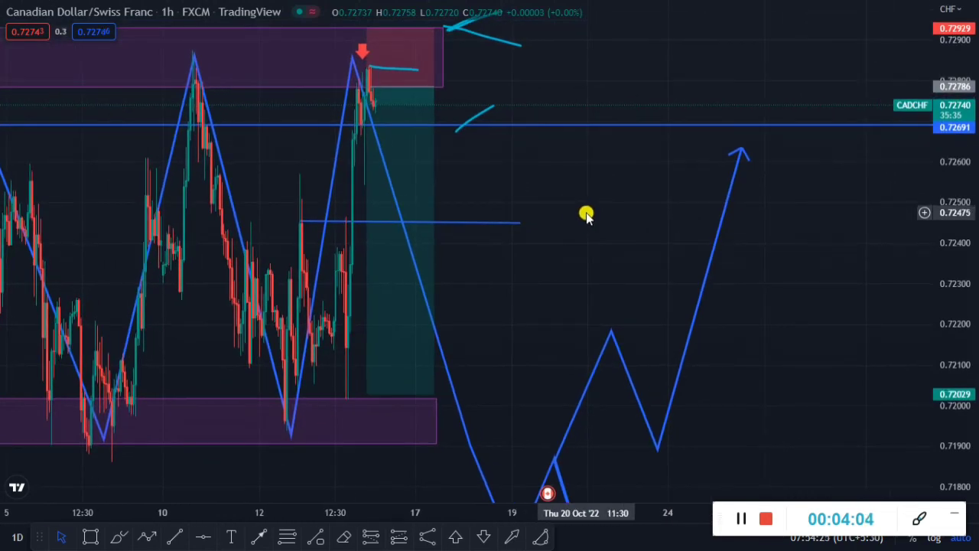
scroll(646, 219, down, 2)
scroll(673, 212, up, 1)
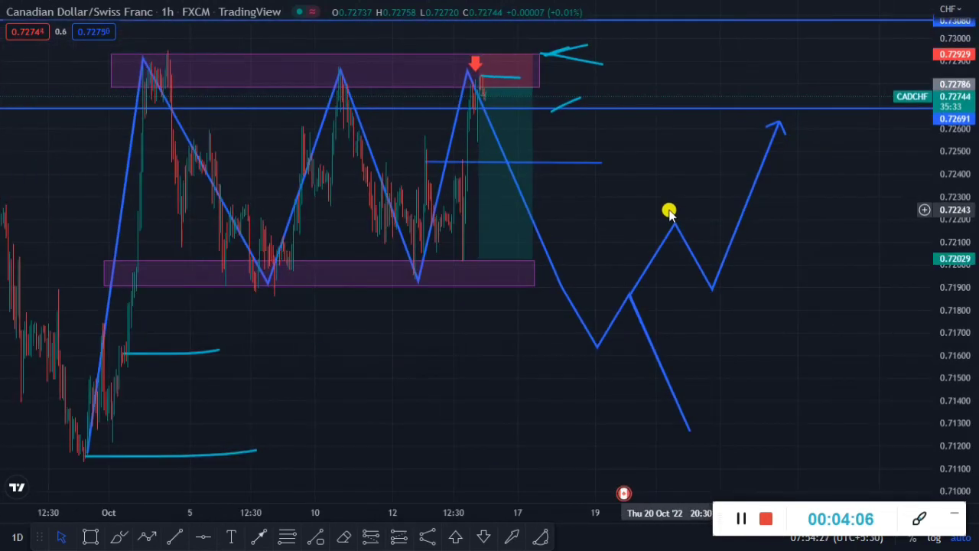